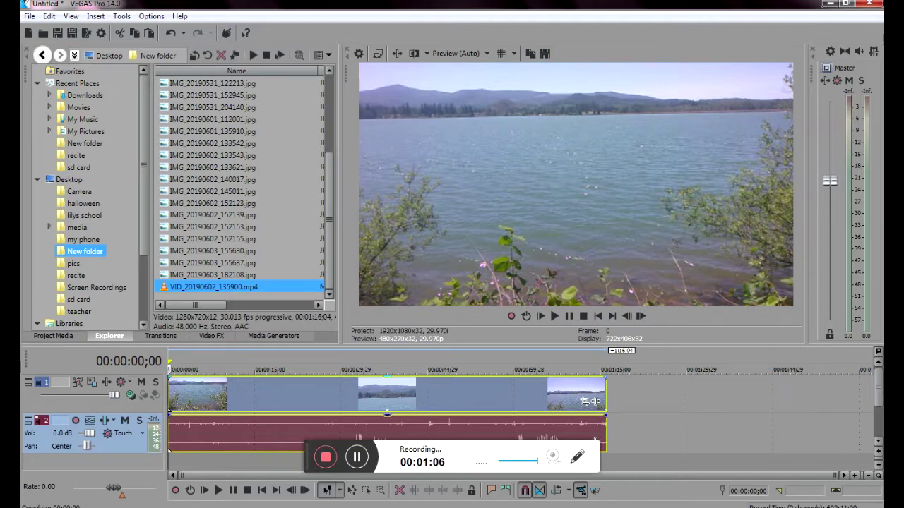
Split the lake video clip and its audio on the timeline at 00:00:40;13.
click(193, 394)
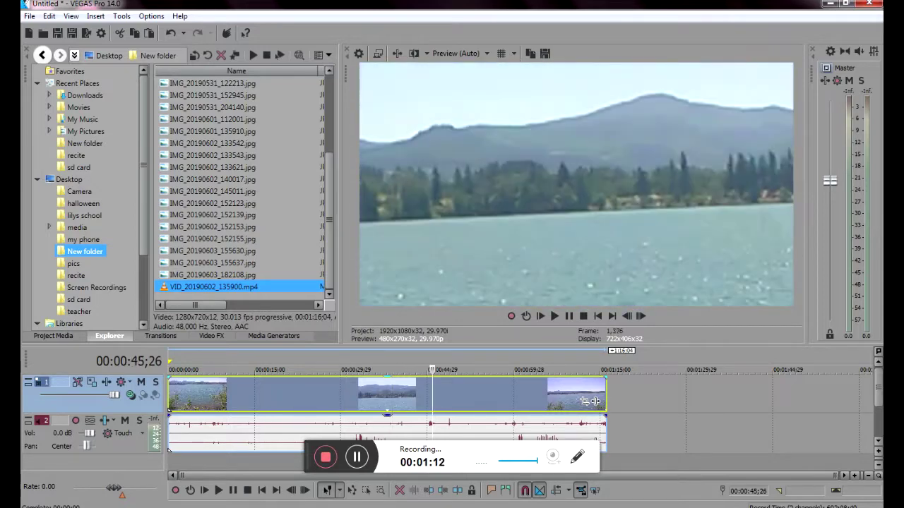
click(376, 394)
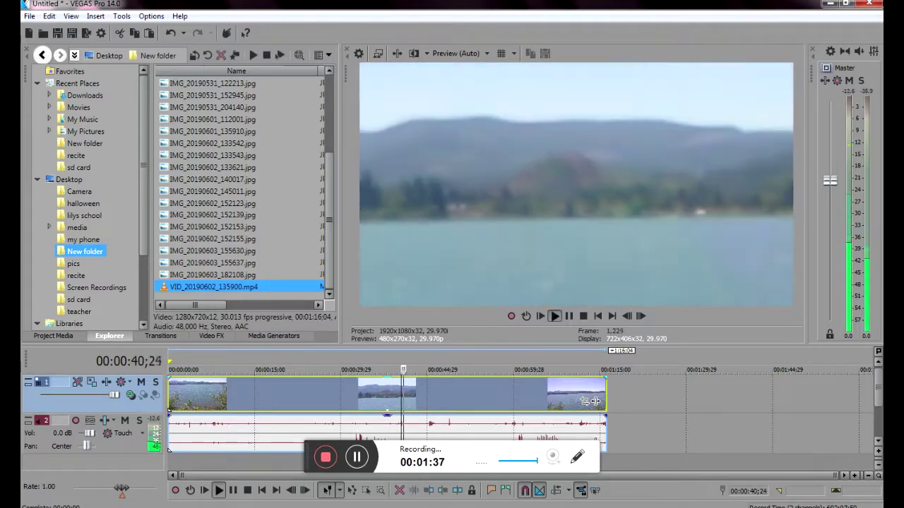
key(s)
Play the footage around 00:00:33 to find the cut point and split the first clip at 00:00:33;04.
click(351, 395)
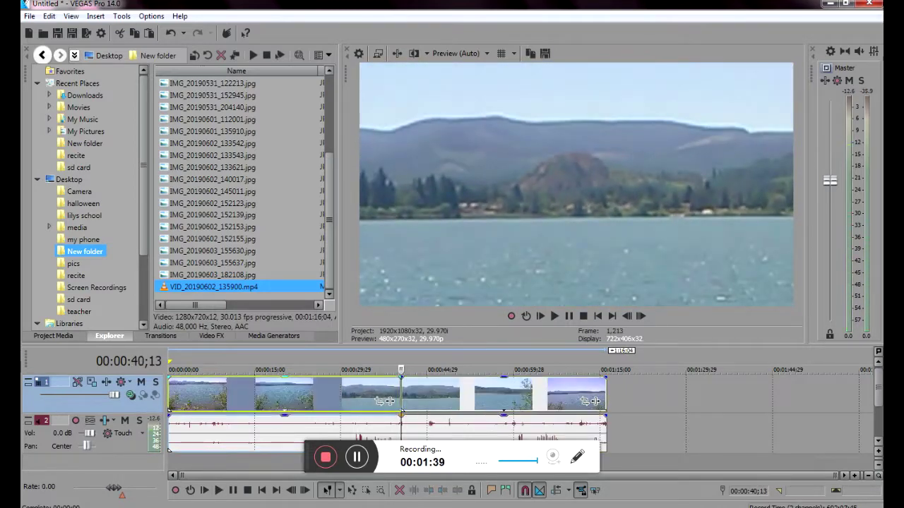
key(space)
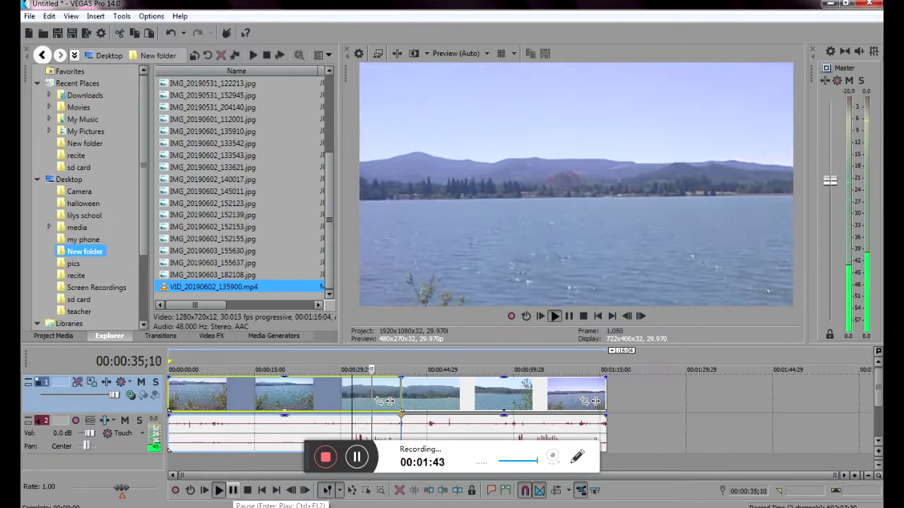
click(232, 490)
click(360, 395)
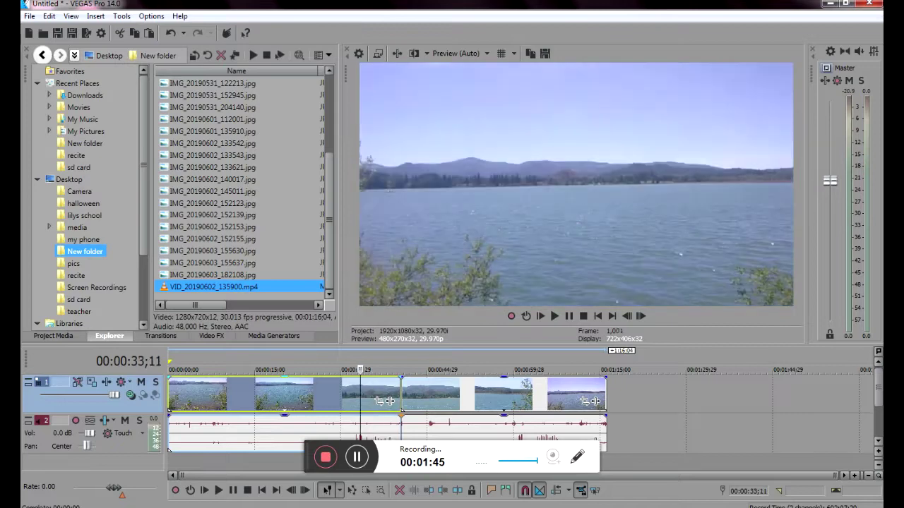
click(219, 490)
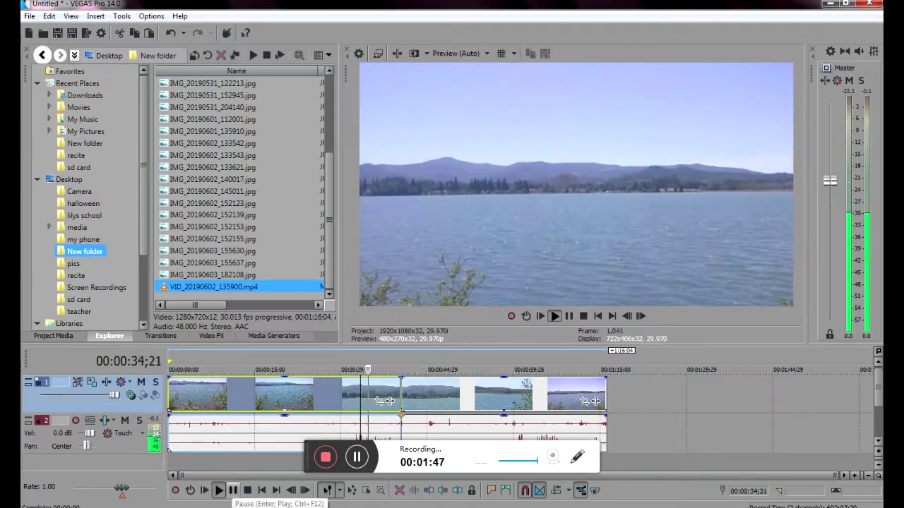
click(233, 490)
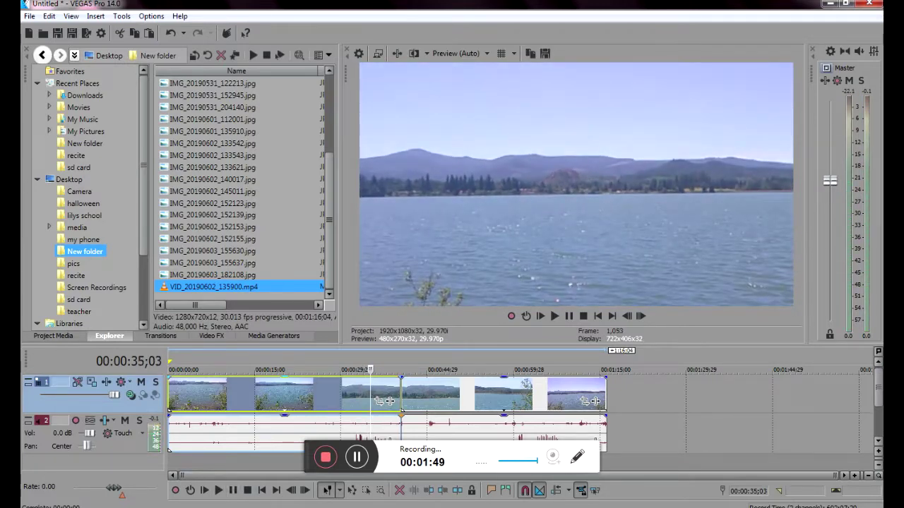
click(359, 395)
key(space)
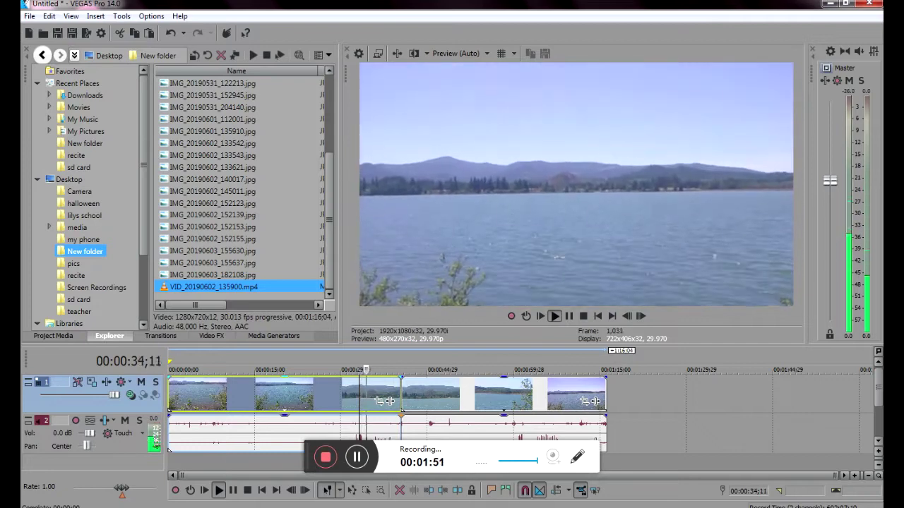
key(space)
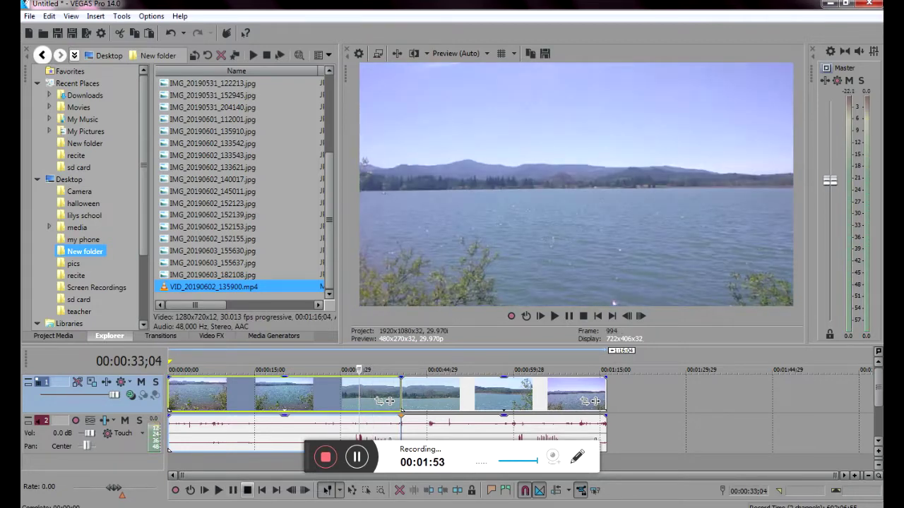
key(s)
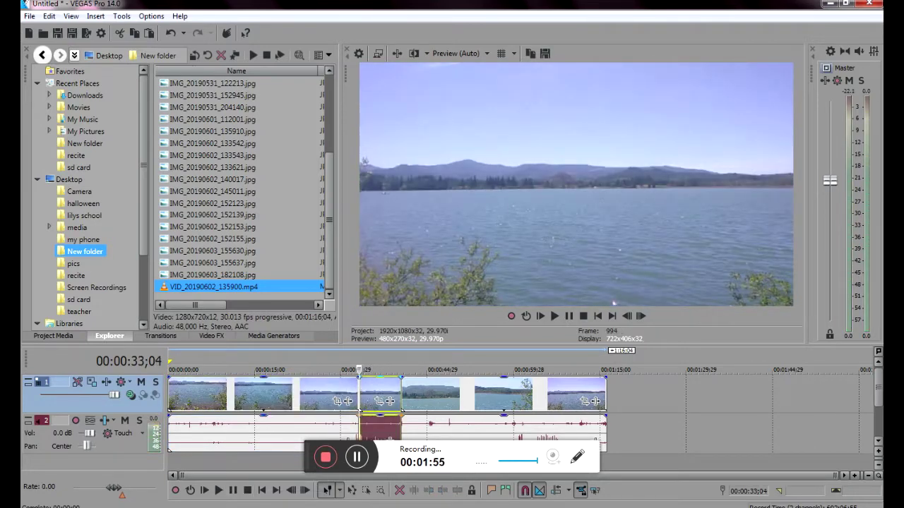
Delete the segment between the two cuts and move the following clip to overlap the first one by one second.
right_click(384, 395)
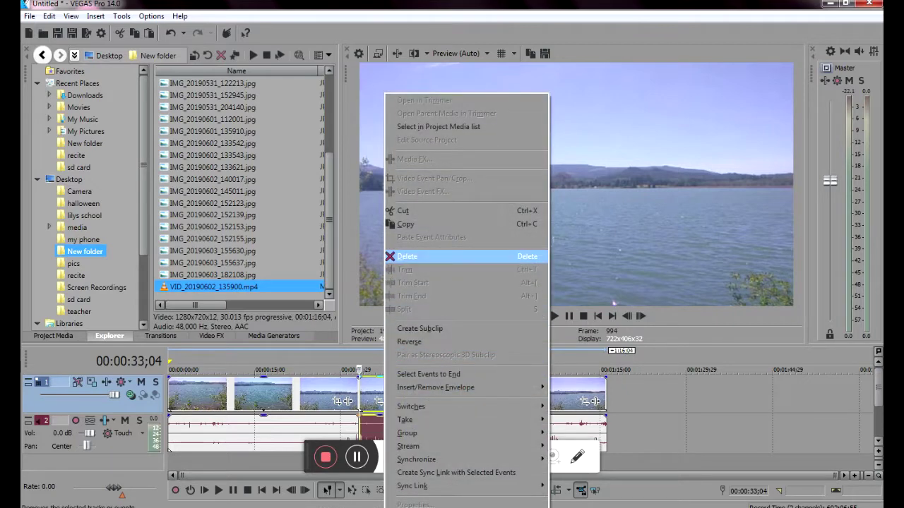
click(402, 256)
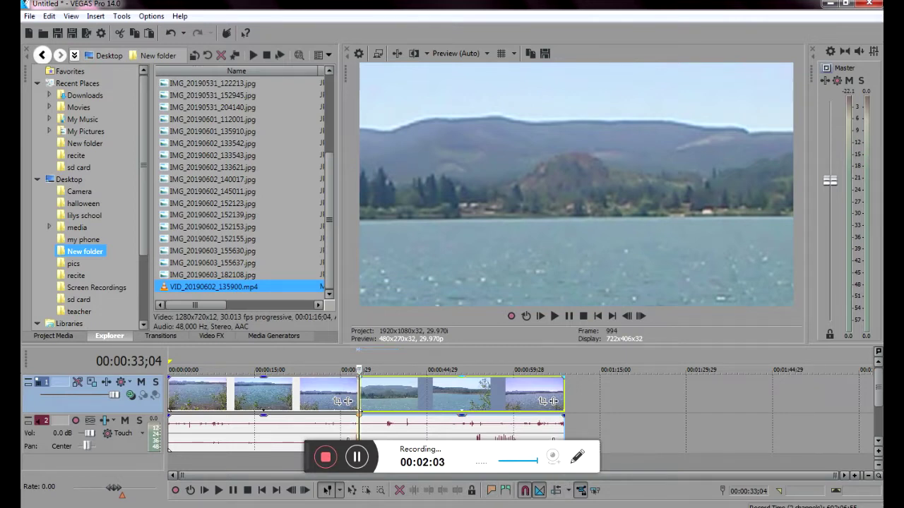
drag(402, 395, 396, 395)
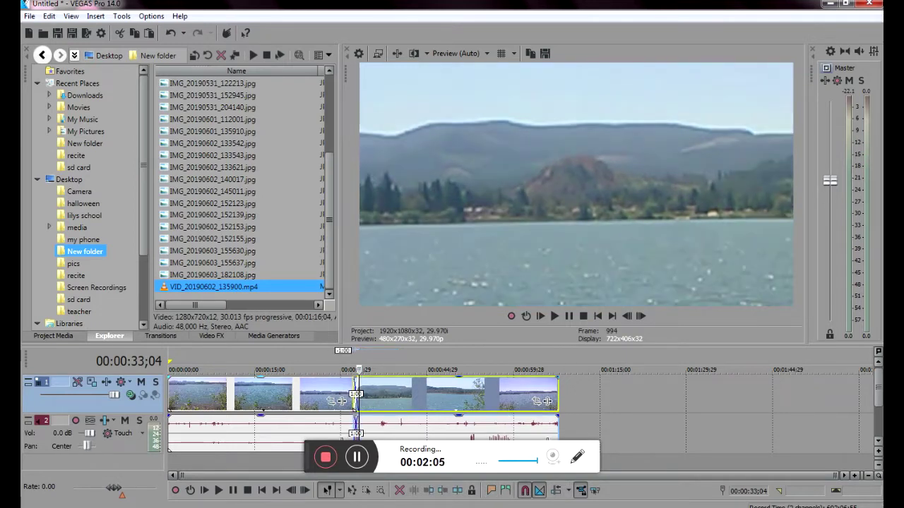
Play the timeline from the overlap at 00:00:32;04 and split the second clip at 00:00:52;13.
click(353, 370)
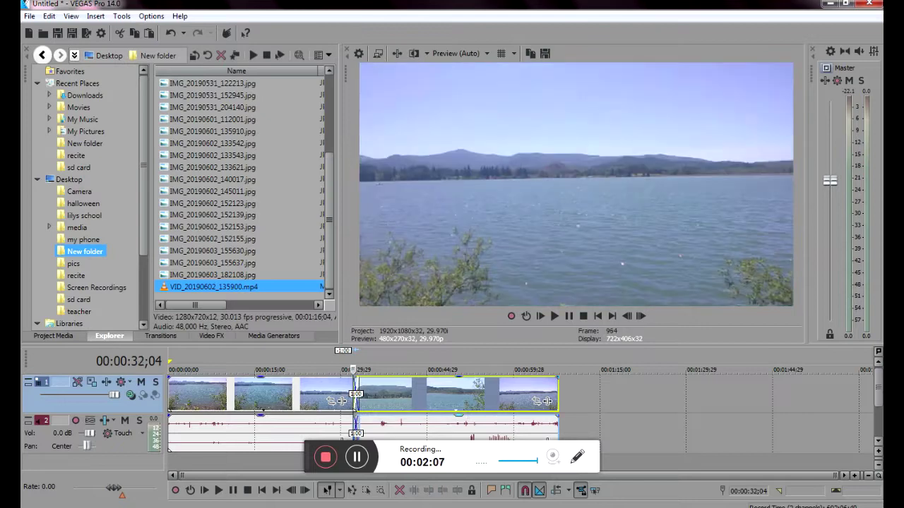
scroll(498, 401, up, 3)
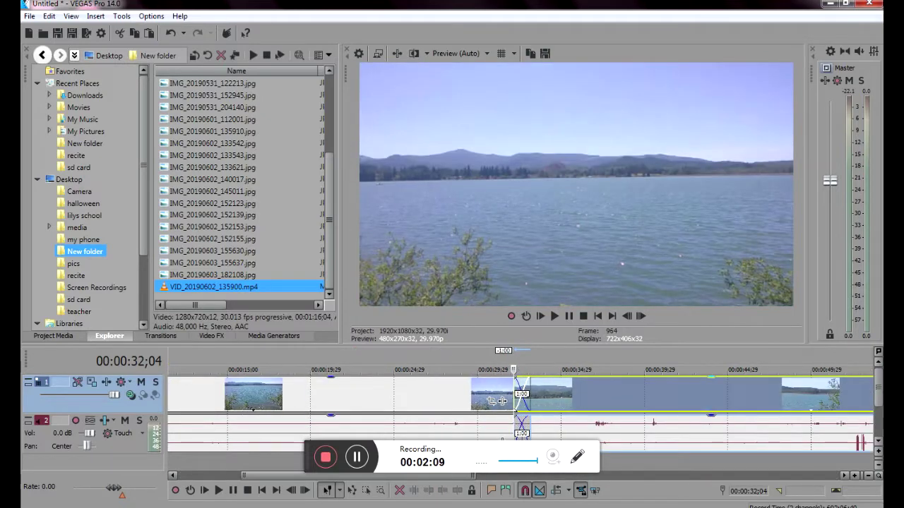
key(space)
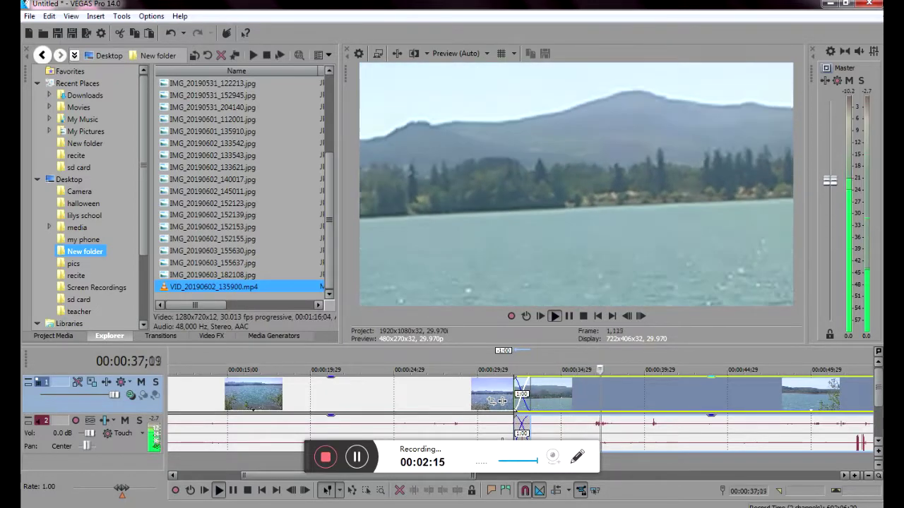
scroll(520, 401, down, 1)
scroll(276, 408, down, 2)
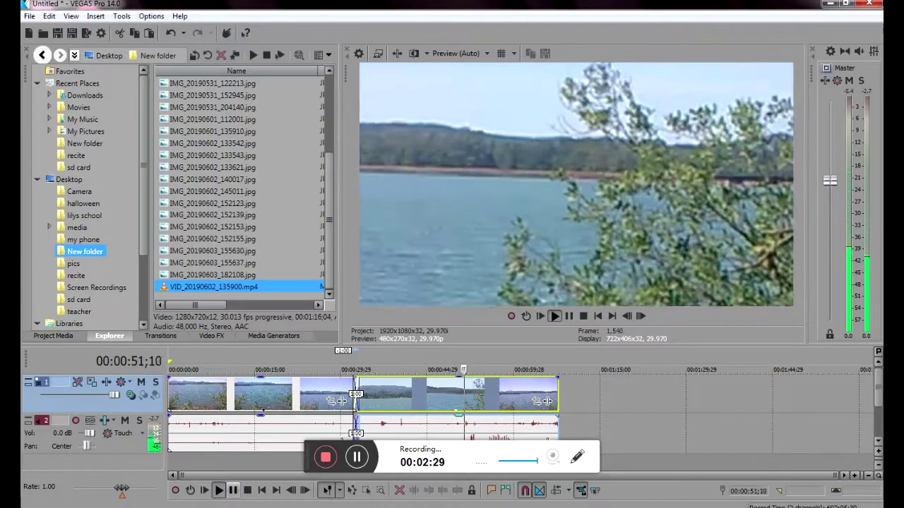
key(space)
key(s)
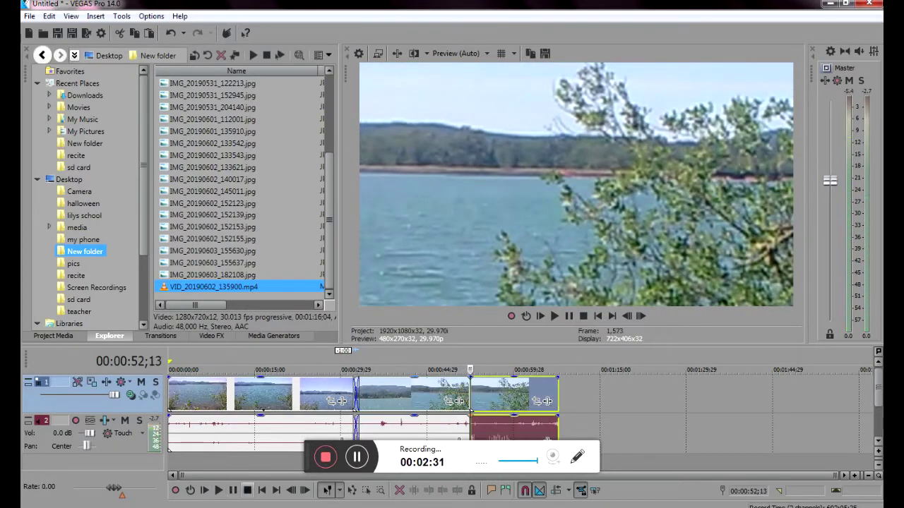
Cut out the footage from 00:00:52;13 to 00:00:58;14 and move the last clip to overlap the previous one by one second.
click(495, 394)
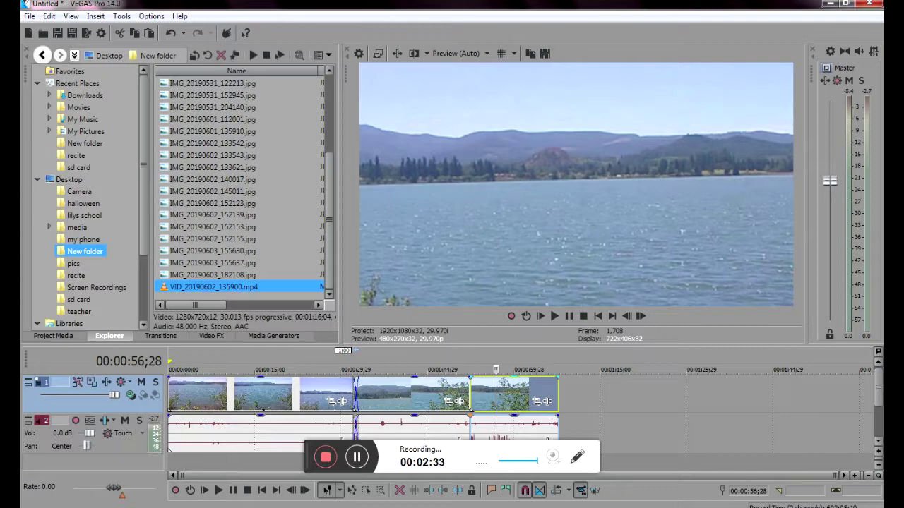
key(space)
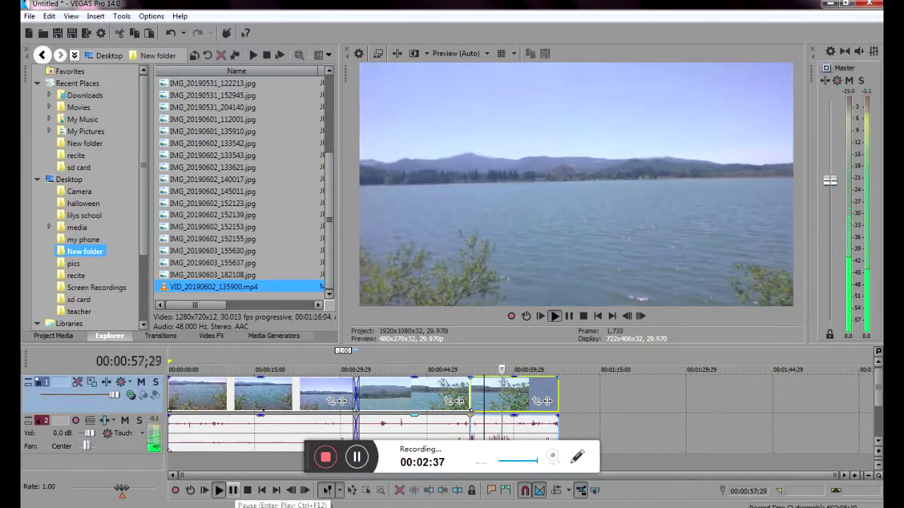
click(233, 490)
right_click(471, 410)
click(507, 256)
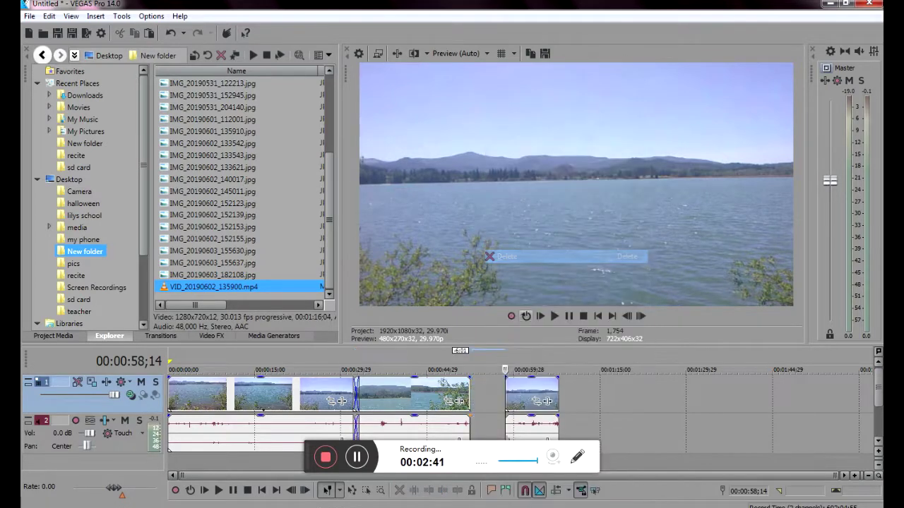
drag(529, 393, 490, 394)
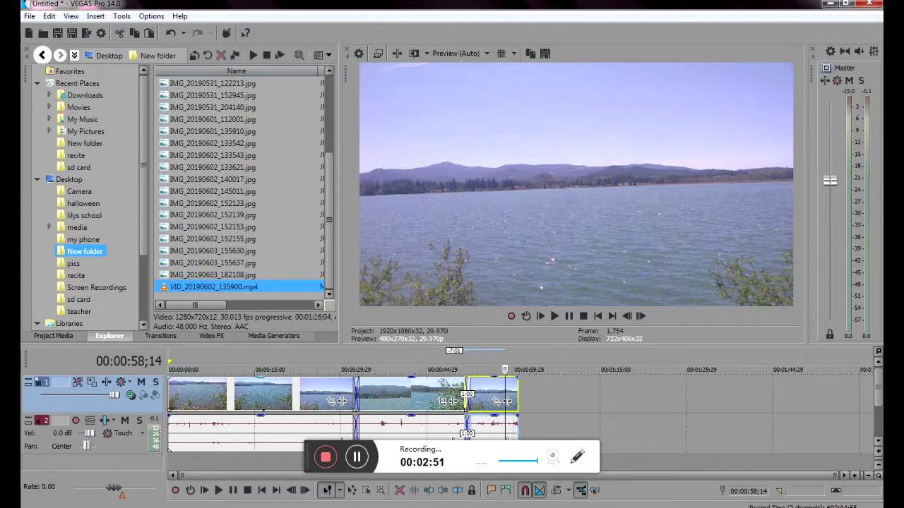
Play the first overlap, then add the photo IMG_20190603_155630.jpg at the end of the video track.
click(353, 395)
key(space)
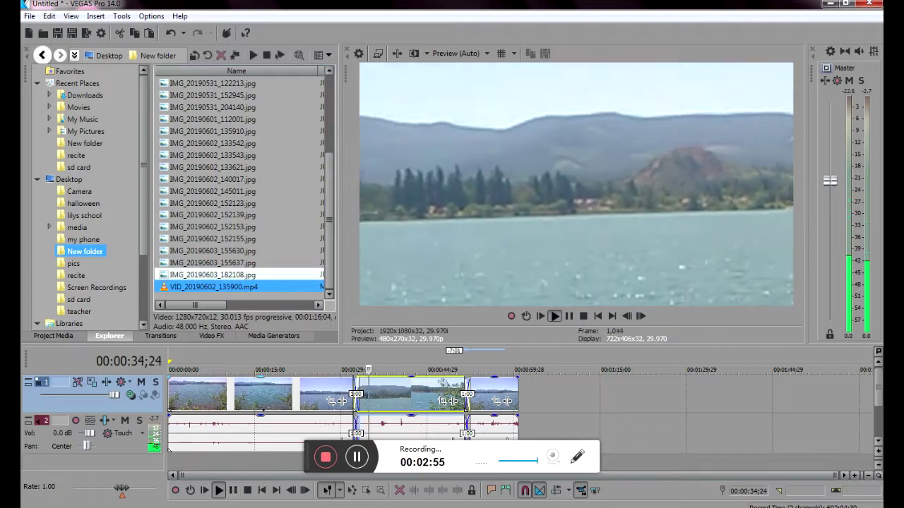
key(space)
key(Up)
key(Up)
key(Up)
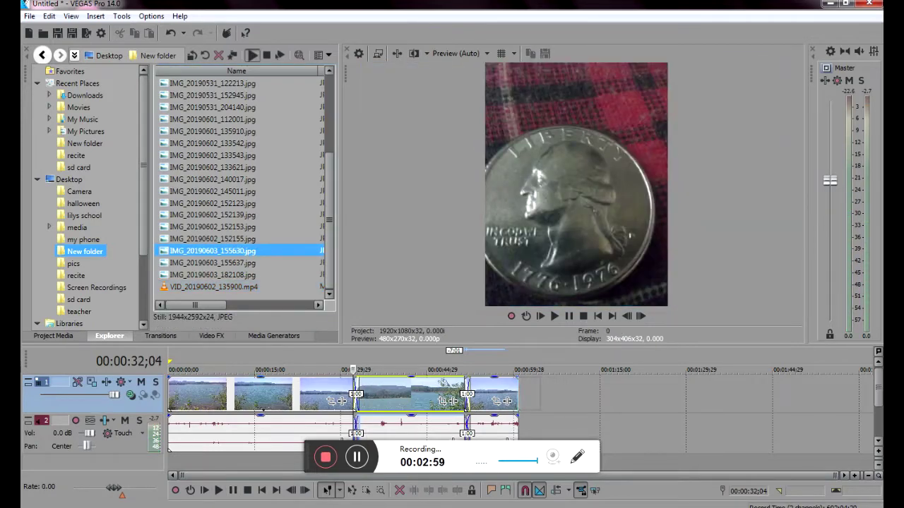
drag(211, 251, 521, 394)
Add IMG_20190603_155637.jpg after the first photo and overlap the photos by one second, with the first photo also overlapping the last clip.
key(Up)
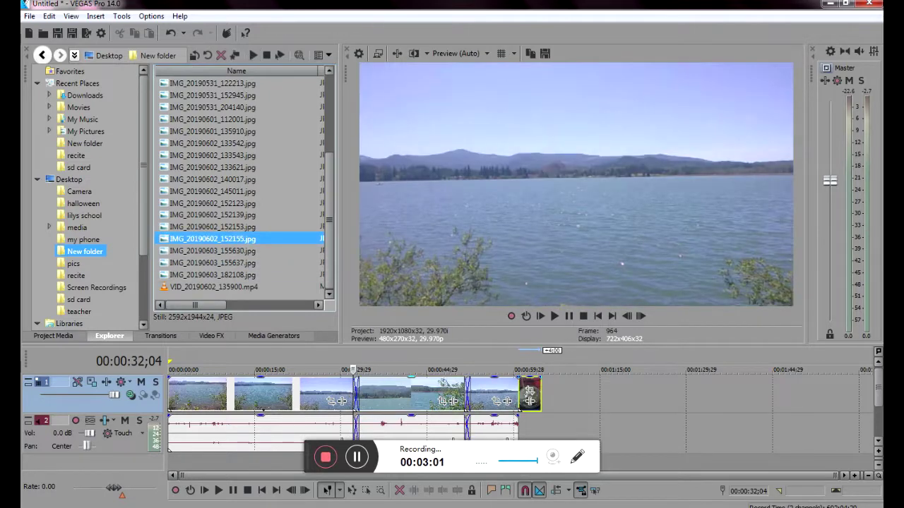
key(Down)
key(Down)
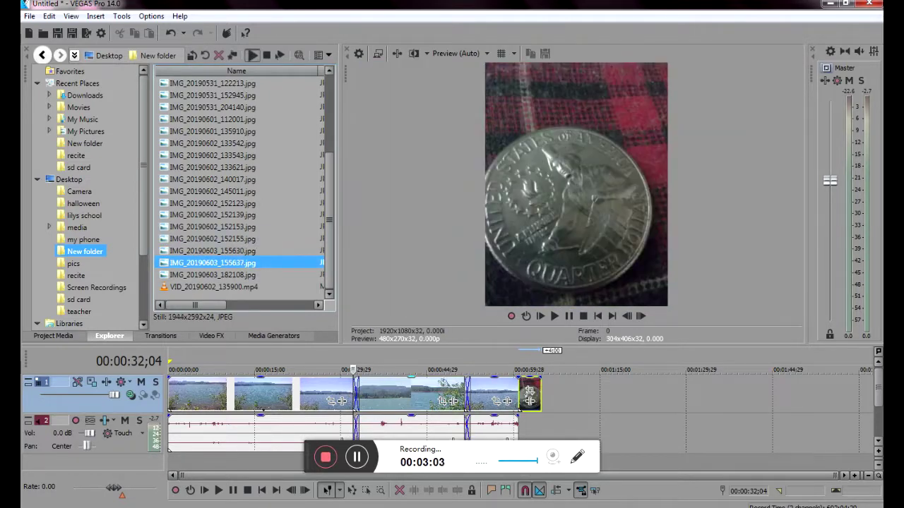
drag(212, 262, 540, 396)
click(533, 395)
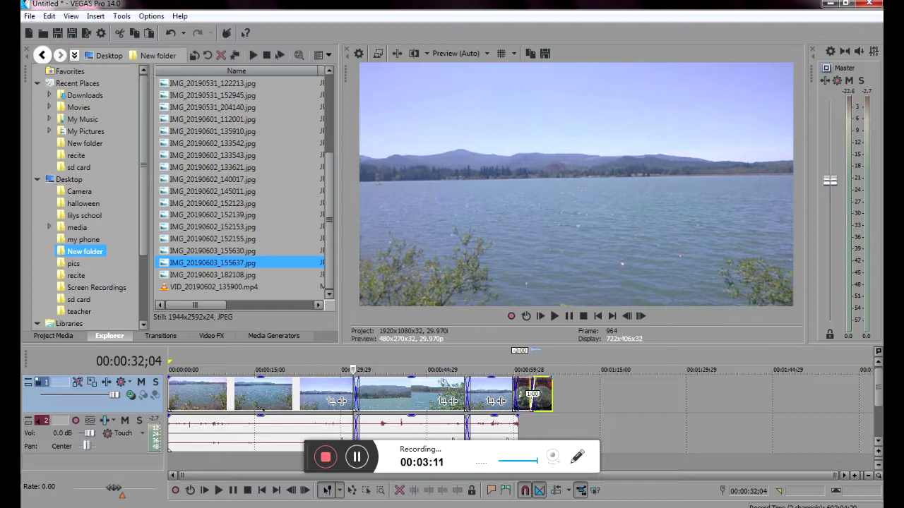
Apply the last Page Roll transition preset, "Left, Tight Curl, Translucent, Yellow", to the overlap between the first two video clips.
click(160, 336)
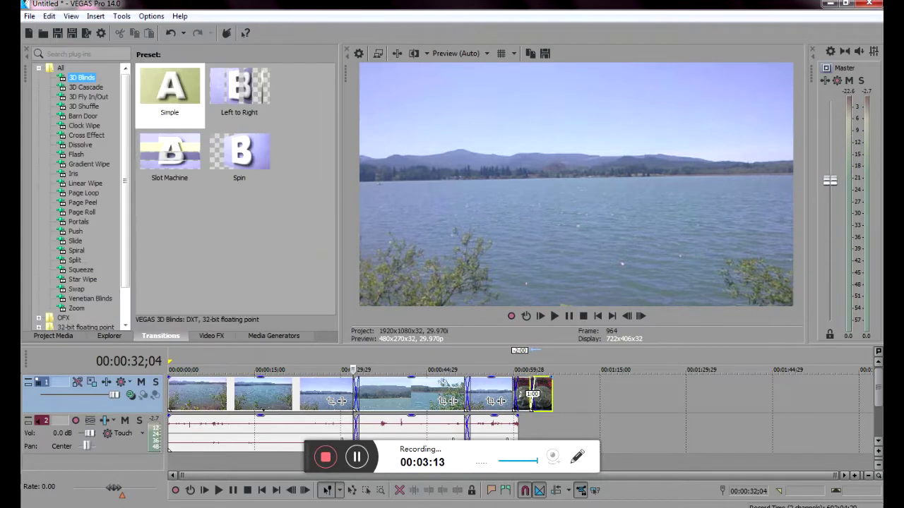
click(79, 145)
click(76, 154)
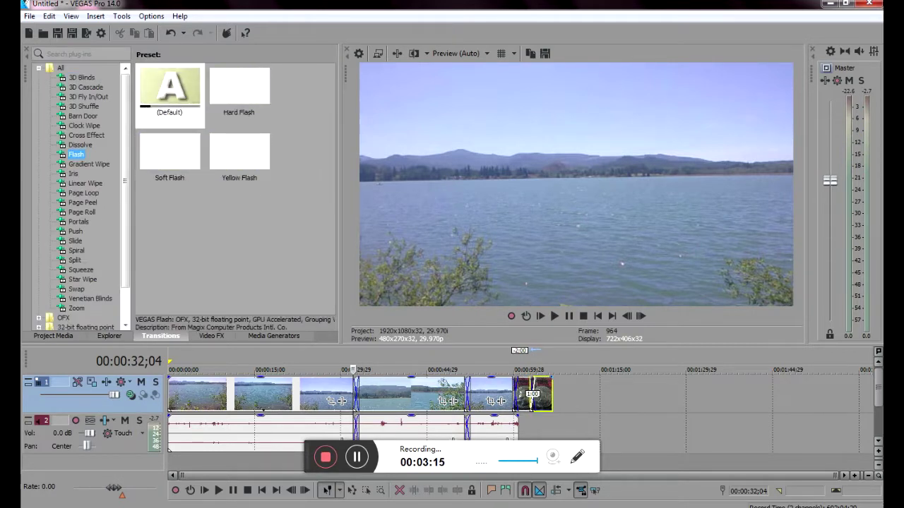
click(86, 135)
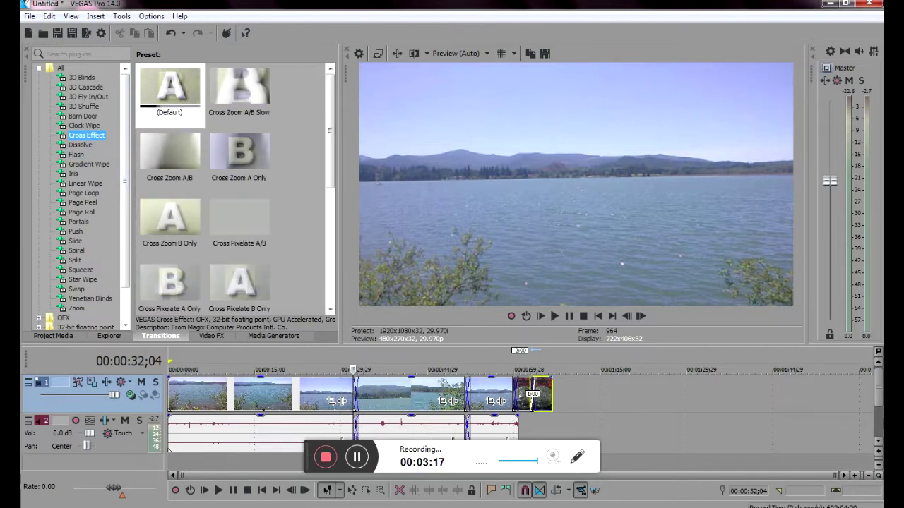
click(83, 203)
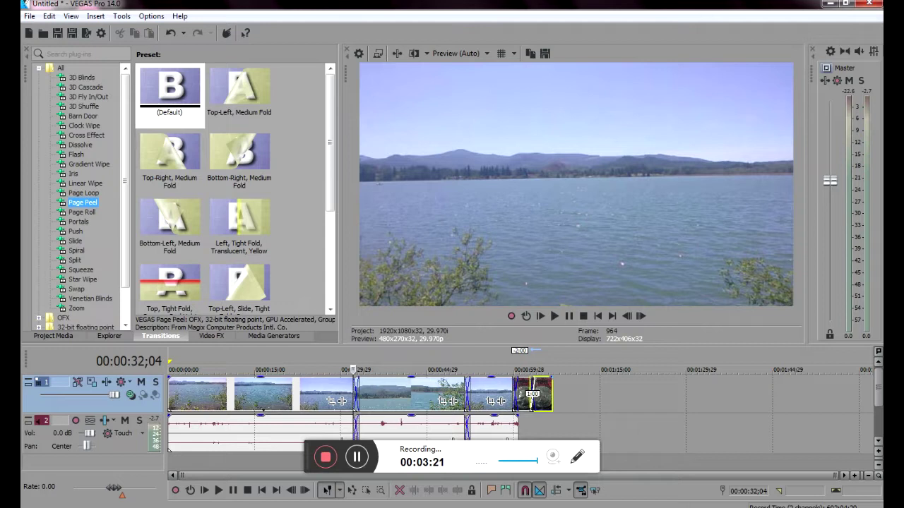
click(82, 212)
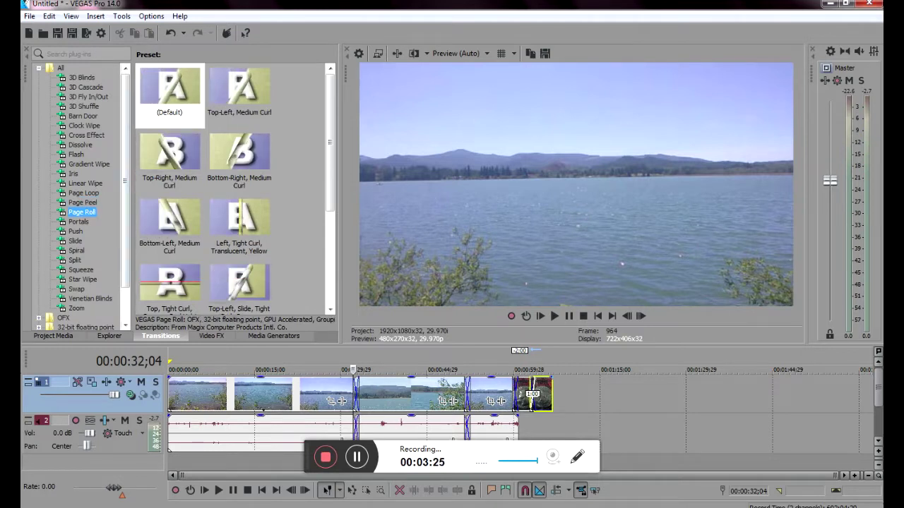
scroll(233, 187, down, 3)
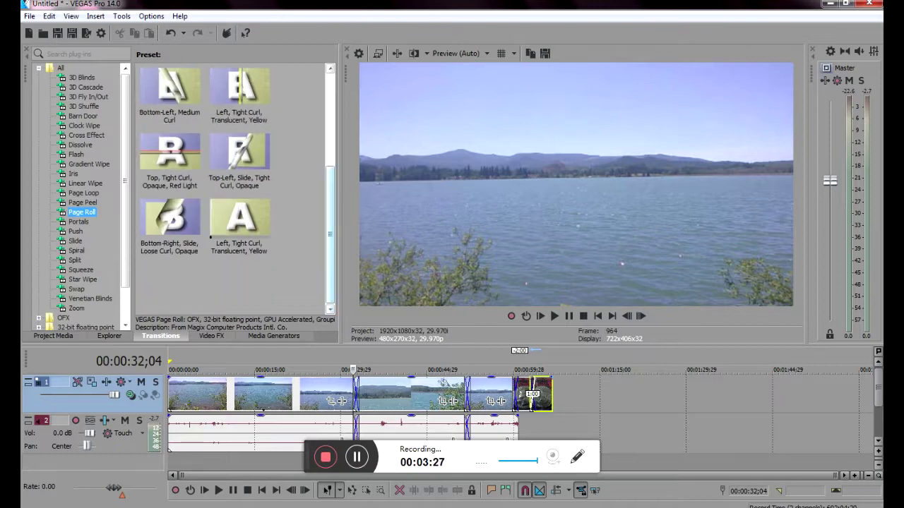
click(239, 222)
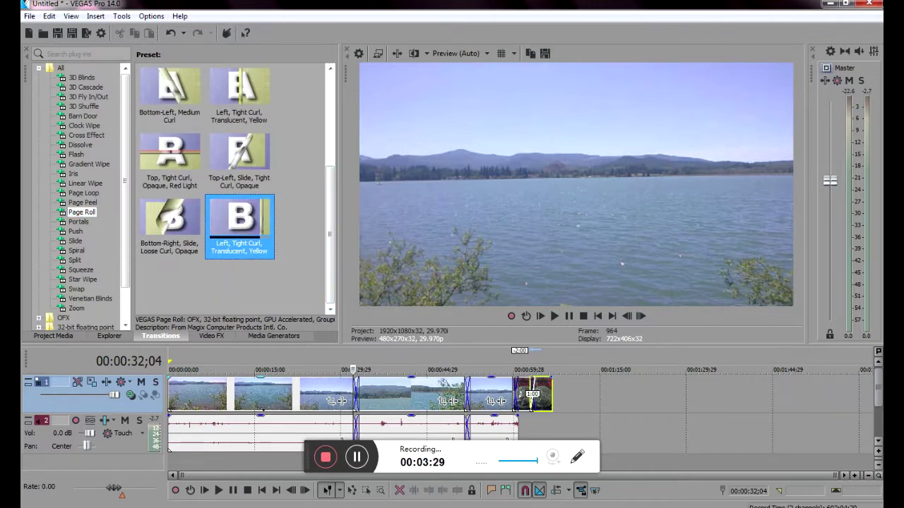
drag(239, 222, 356, 394)
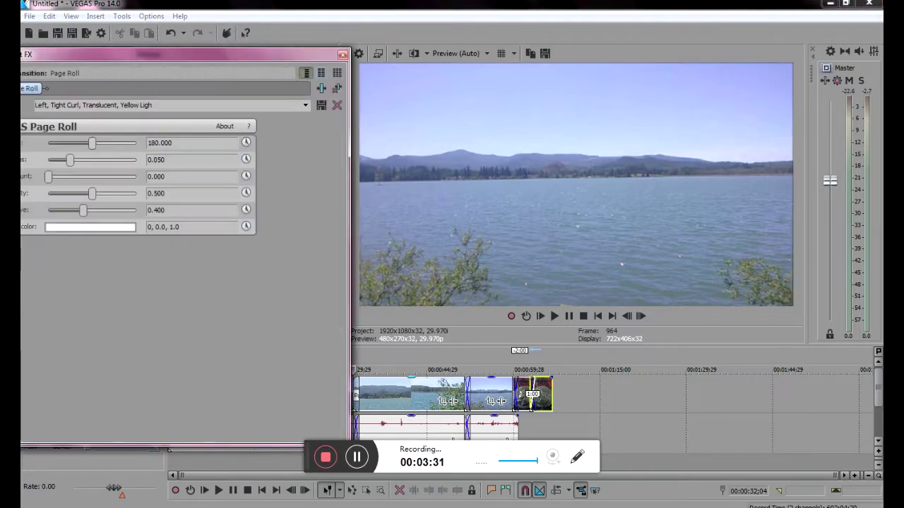
Apply the Page Roll preset "Left, Tight Curl, Translucent, Yellow" to the overlap between the second and third video clips.
click(343, 56)
drag(240, 222, 468, 396)
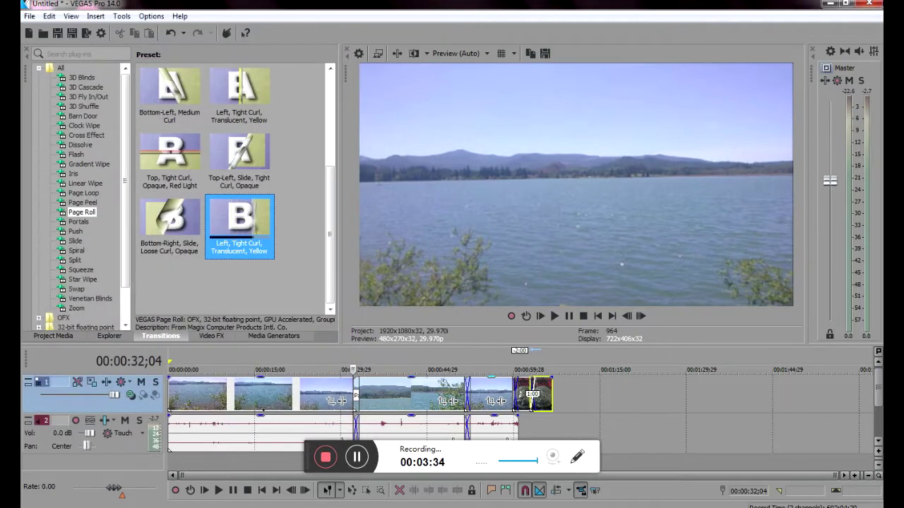
click(531, 407)
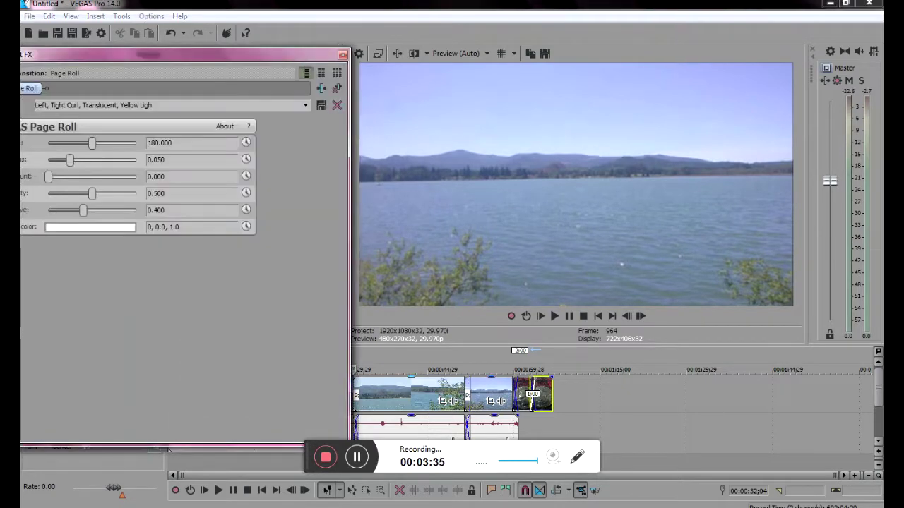
click(343, 55)
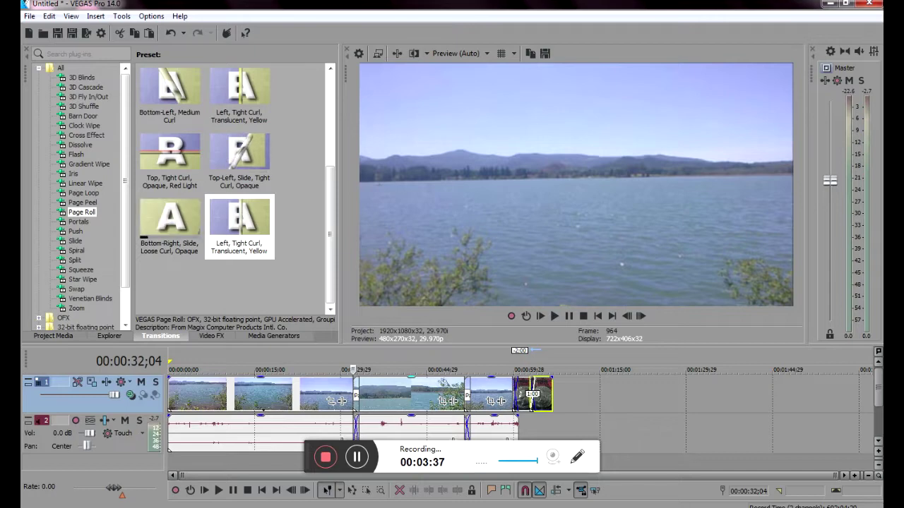
Apply the Page Roll preset "Bottom-Right, Slide, Loose Curl, Opaque" to both photo overlaps and fade out the last photo.
click(169, 220)
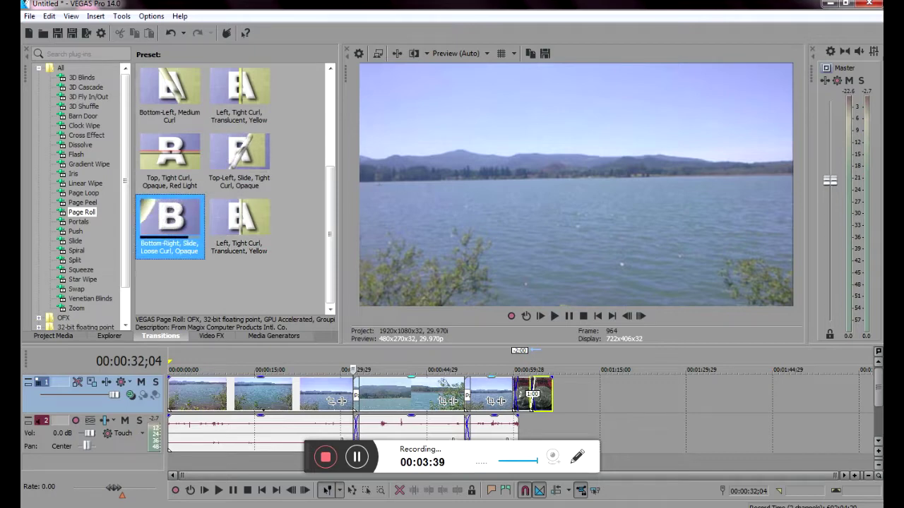
click(531, 406)
click(530, 406)
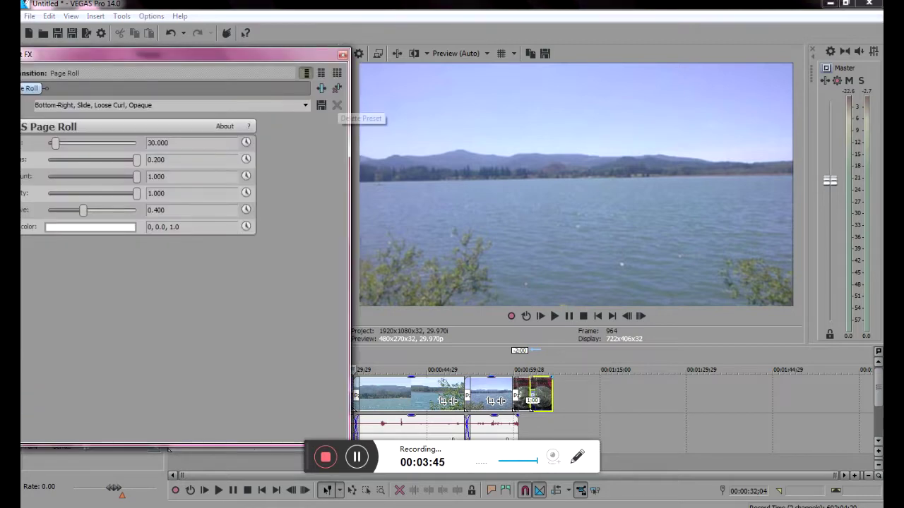
click(342, 55)
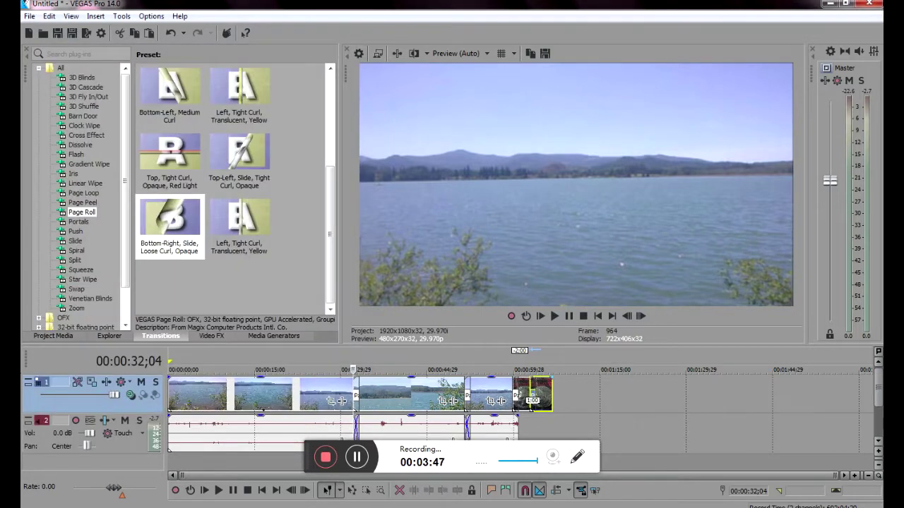
drag(532, 406, 531, 407)
Add the Titles & Text preset "Dirt Diggler" on a new track at the start of the video and play it back.
click(274, 336)
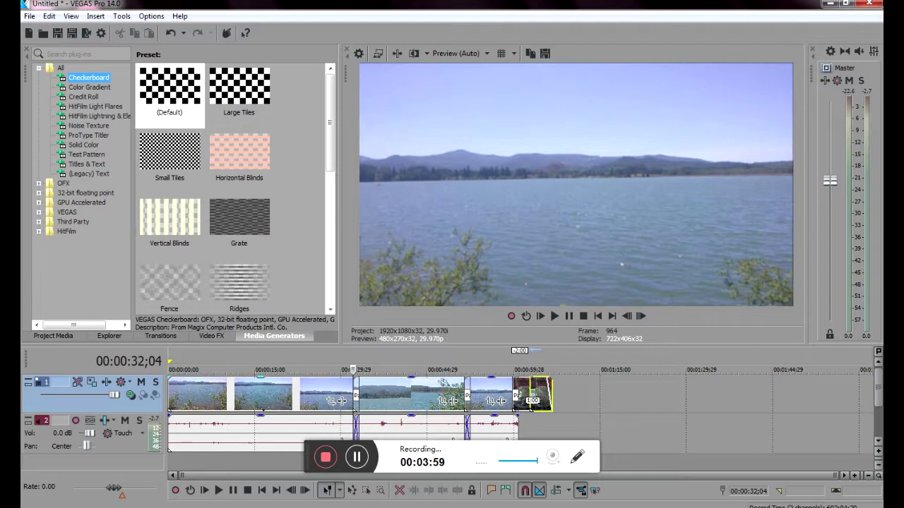
click(87, 163)
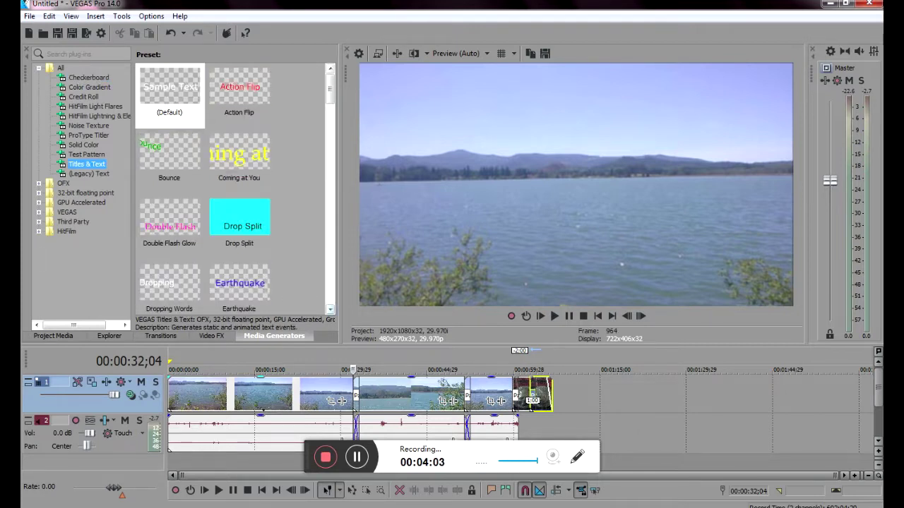
scroll(329, 309, down, 8)
scroll(329, 310, down, 10)
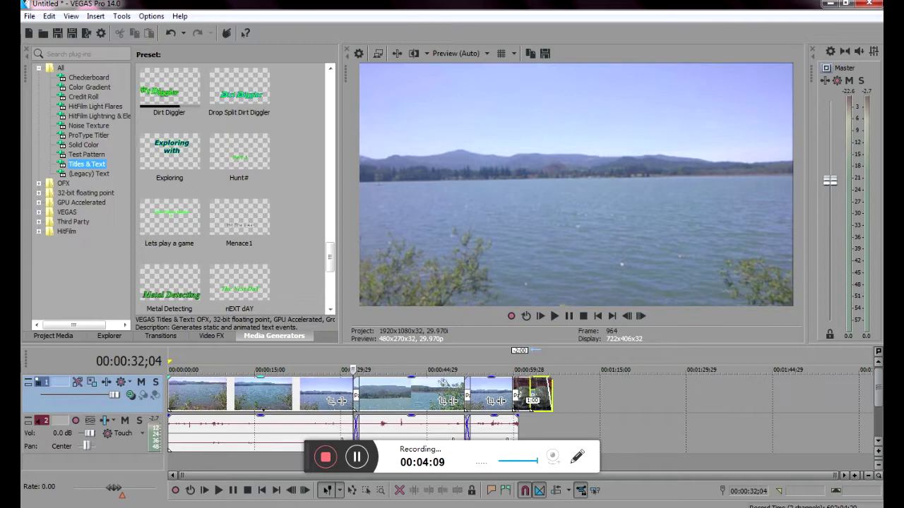
click(170, 92)
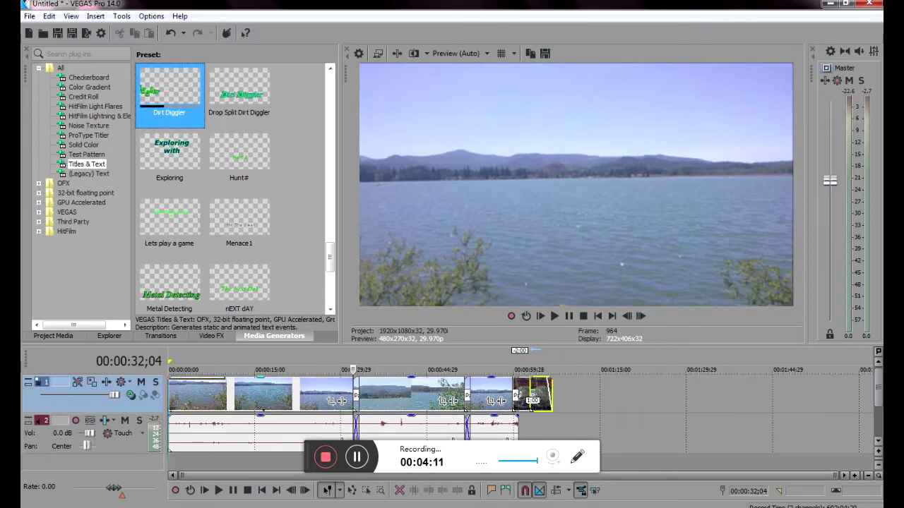
drag(170, 91, 171, 379)
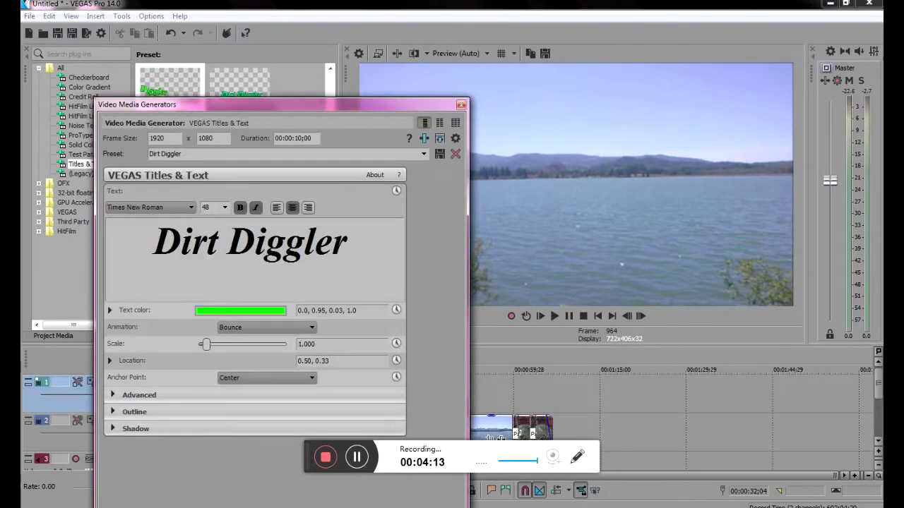
click(461, 104)
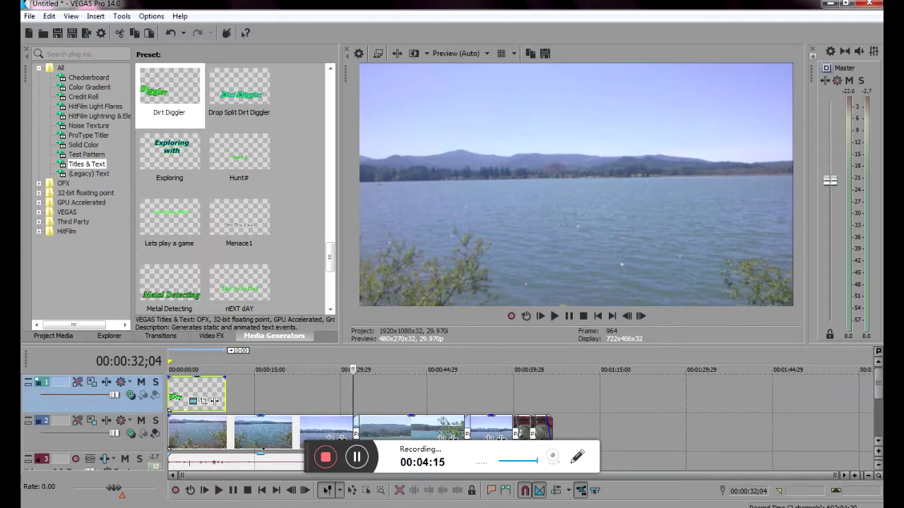
click(262, 489)
click(219, 489)
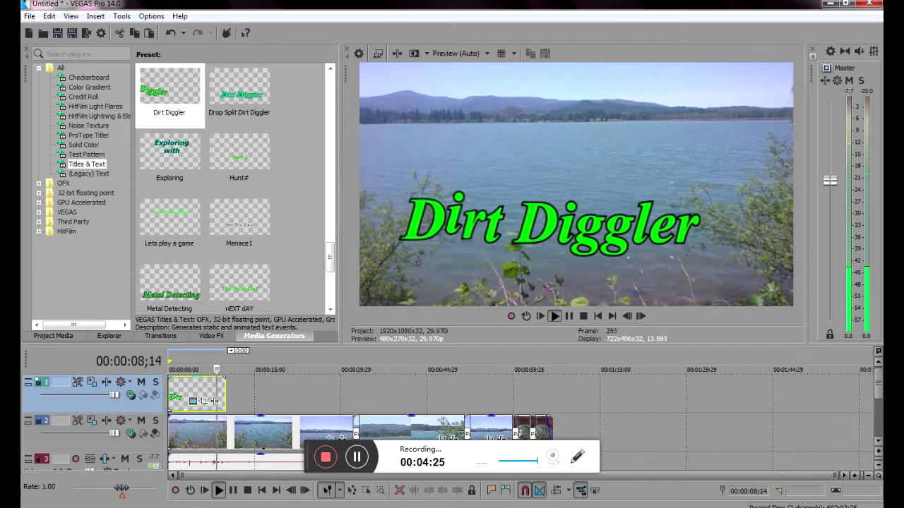
Add the "Exploring" text preset on a new top track from about 00:00:04;24, trimmed to end with the "Dirt Diggler" title.
click(170, 157)
drag(169, 157, 228, 394)
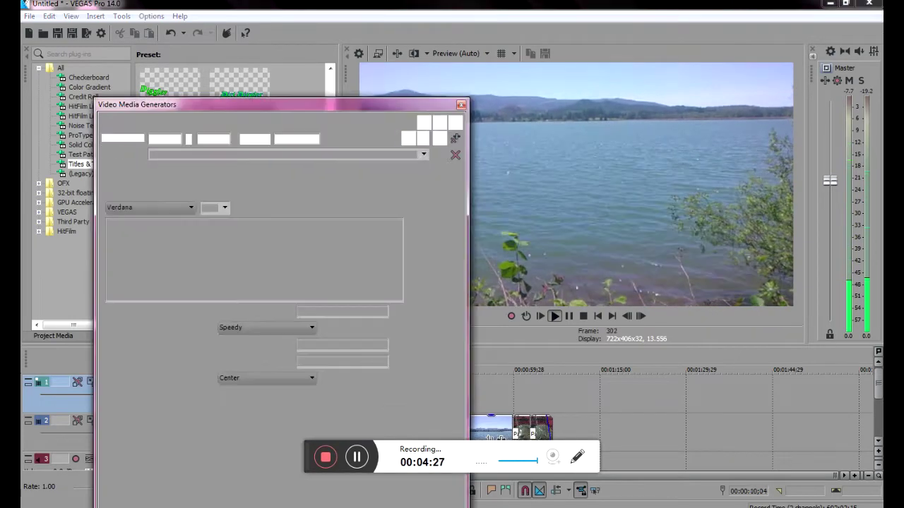
key(space)
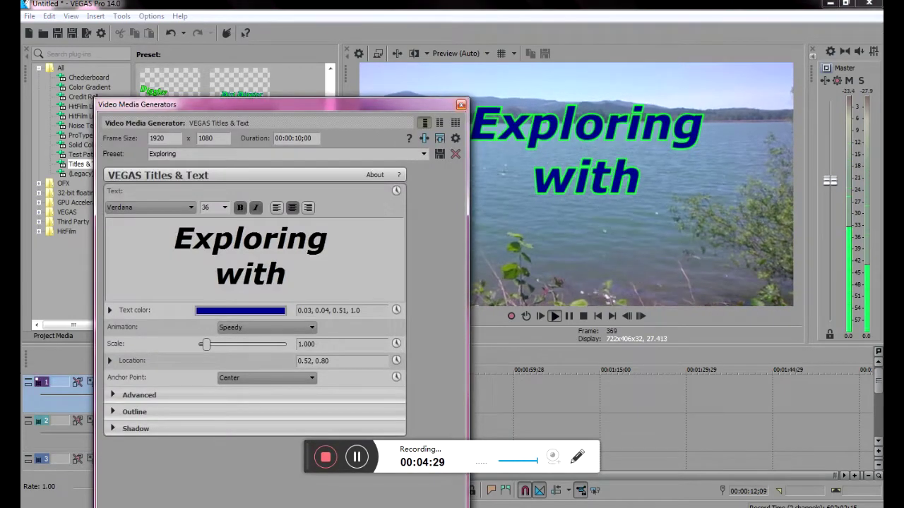
click(461, 104)
key(space)
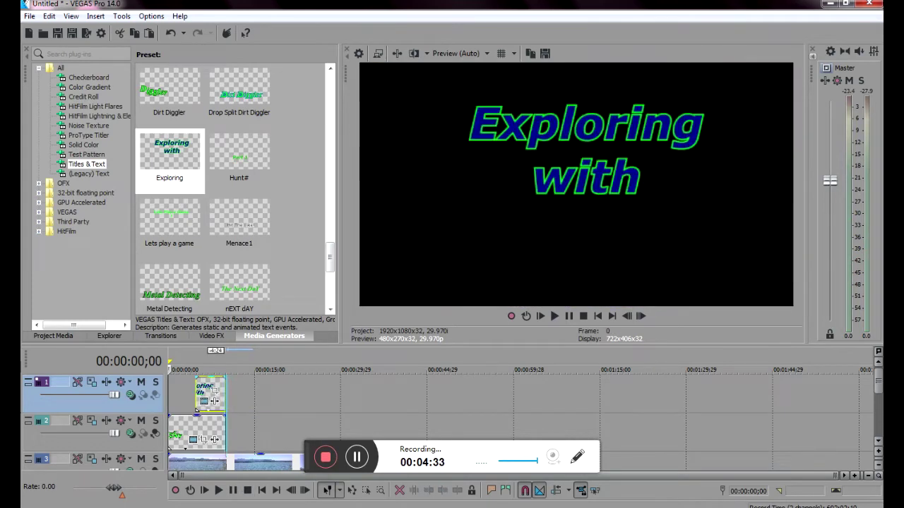
Move the "Exploring with" text slightly higher in the frame, above "Dirt Diggler", and play back both titles.
click(203, 390)
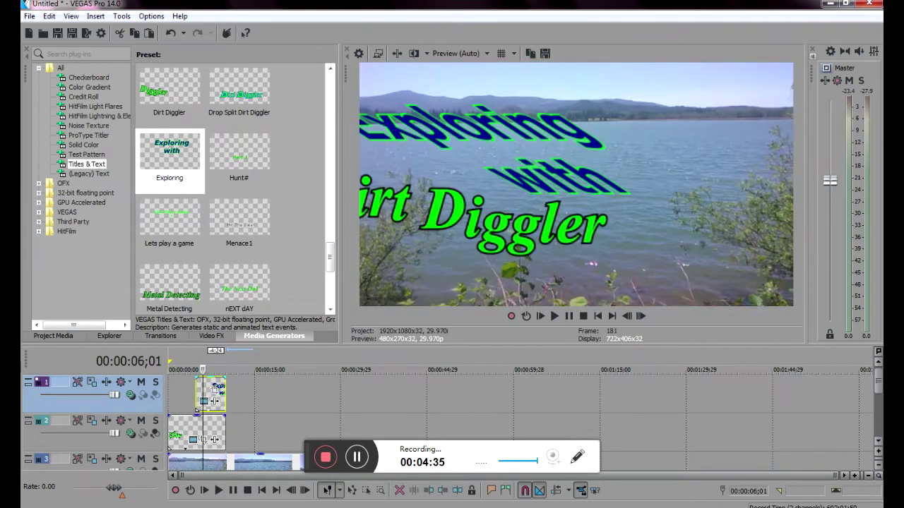
click(204, 401)
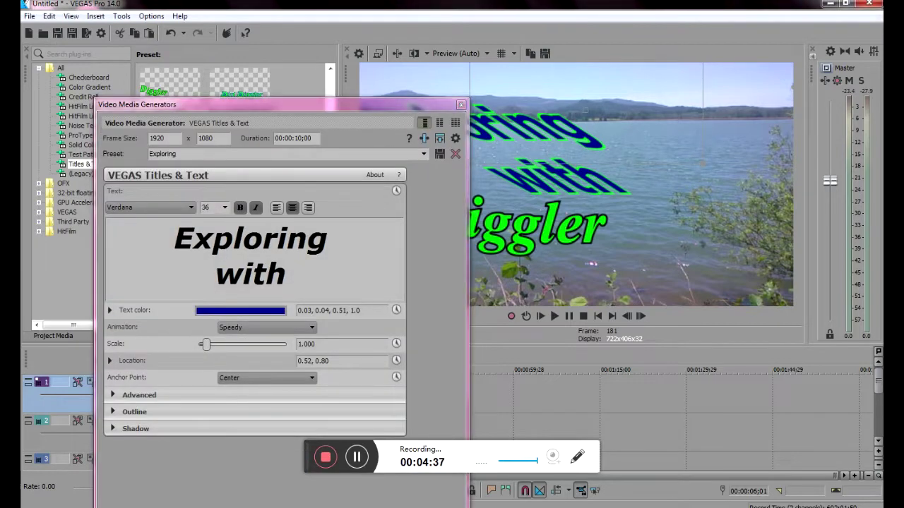
drag(586, 109, 595, 92)
click(461, 104)
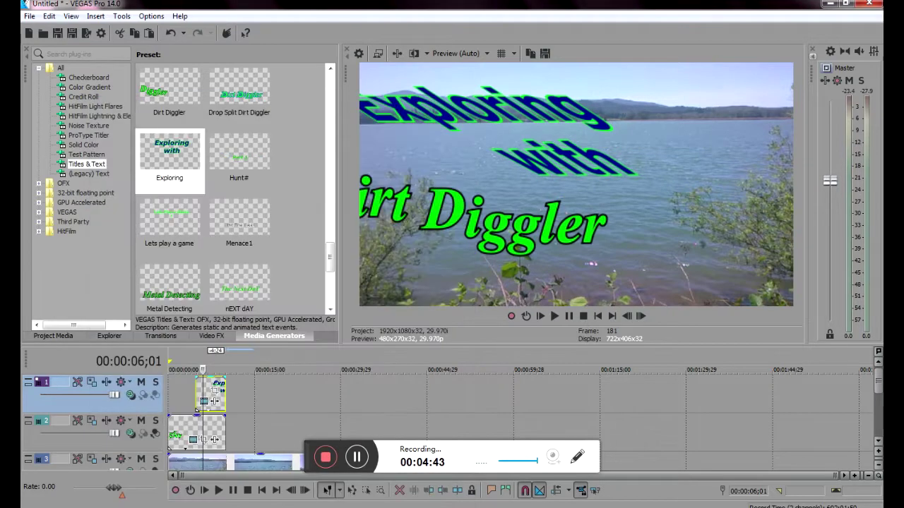
key(space)
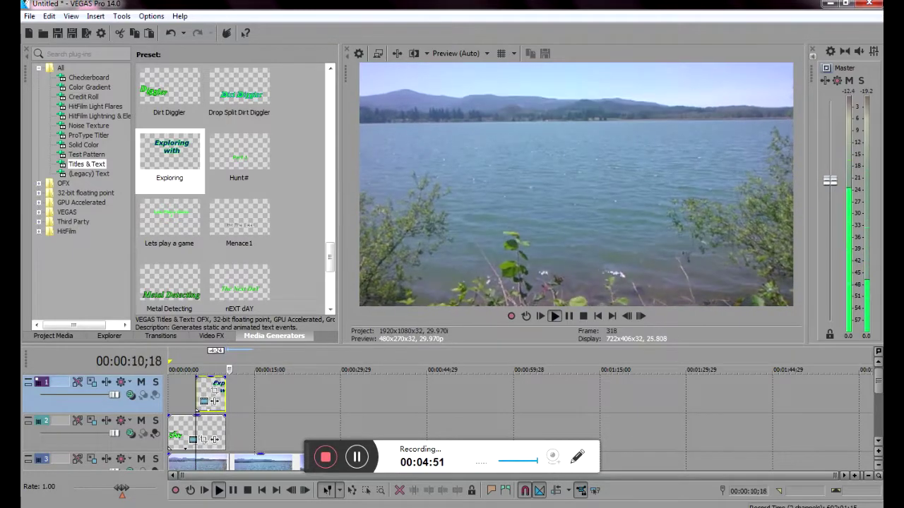
key(space)
Add short fade-outs of about half a second to the ends of both titles and play them back.
scroll(452, 413, up, 2)
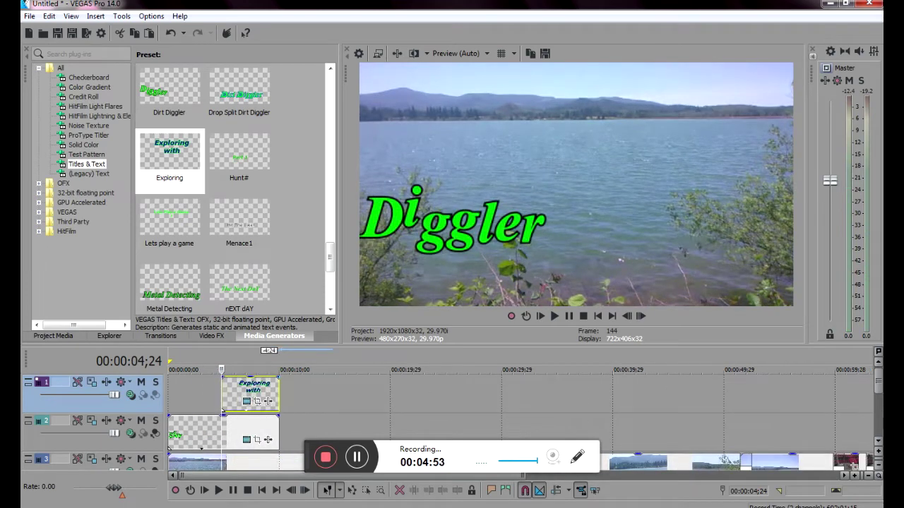
click(258, 434)
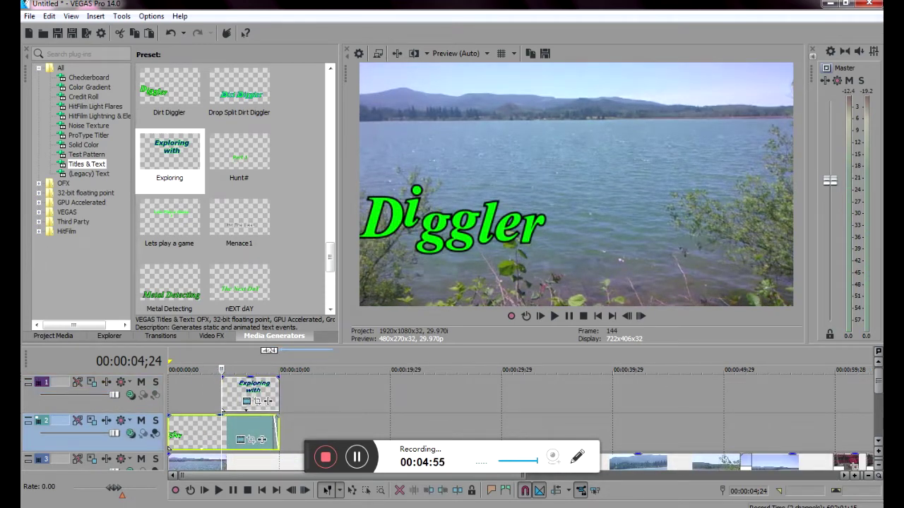
click(274, 393)
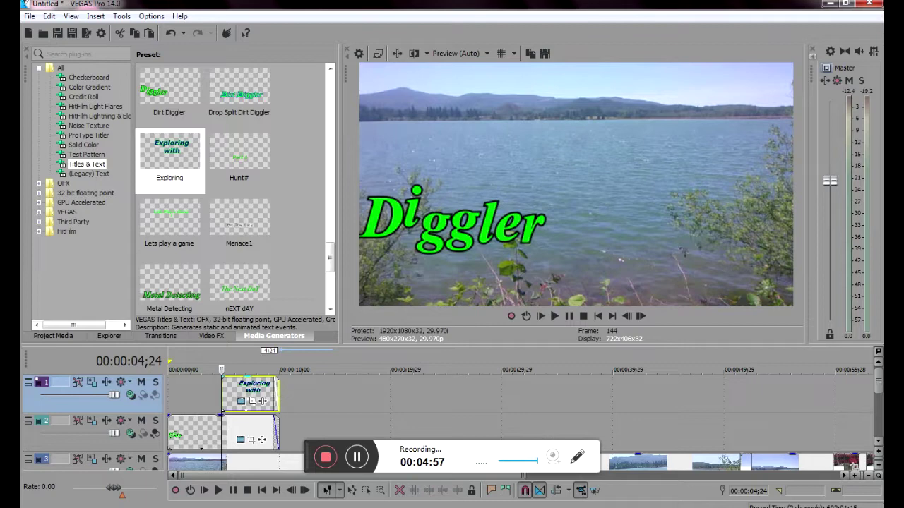
key(space)
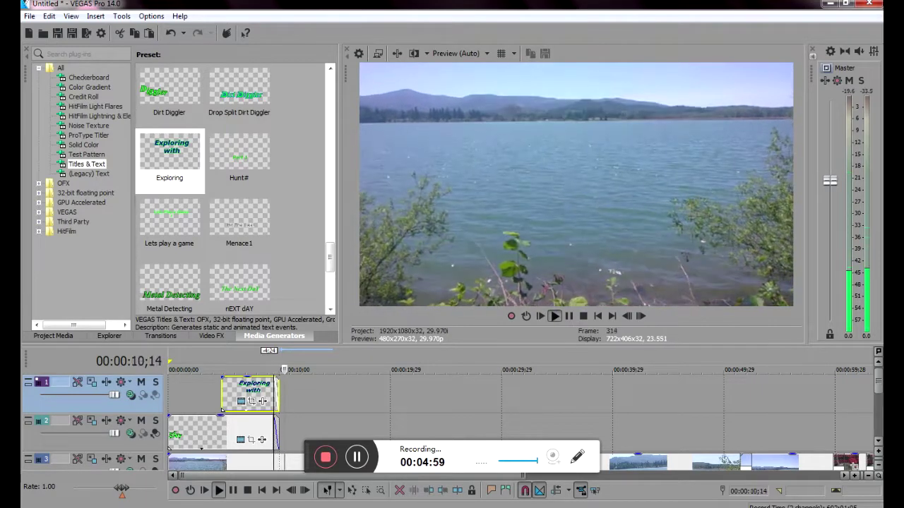
key(space)
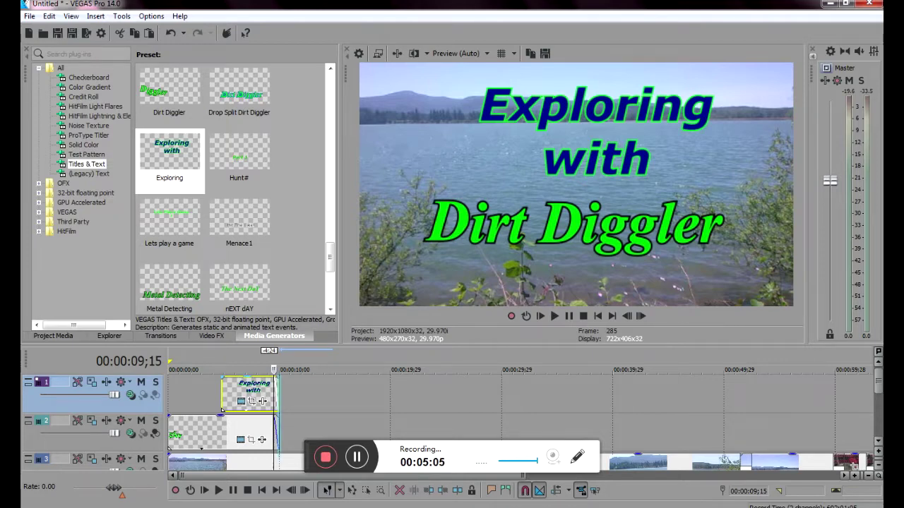
Extend the "Exploring" title's end by about half a second and lengthen both titles' fade-outs to start at about 00:00:08;26.
drag(279, 393, 274, 379)
drag(277, 417, 268, 421)
drag(274, 379, 266, 390)
key(space)
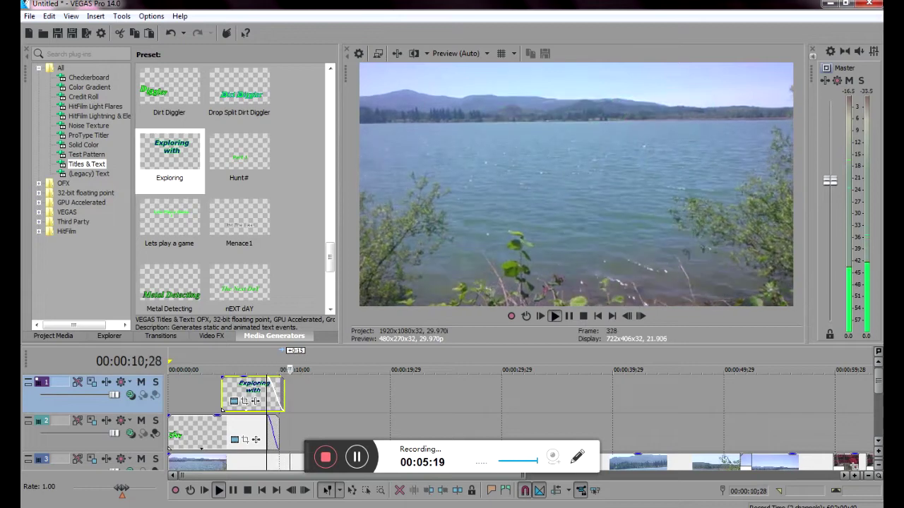
key(space)
drag(267, 415, 267, 419)
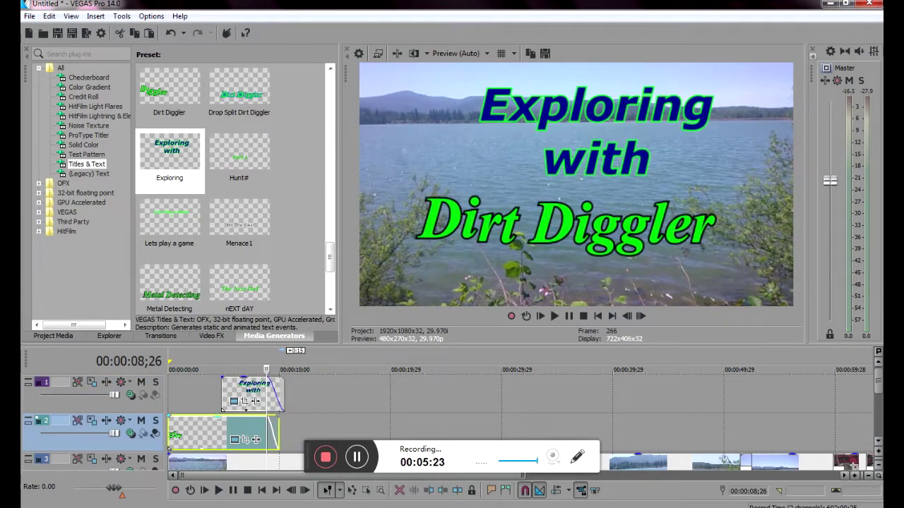
Play back the title fade-outs, then replay the title sequence from the beginning of the project.
key(space)
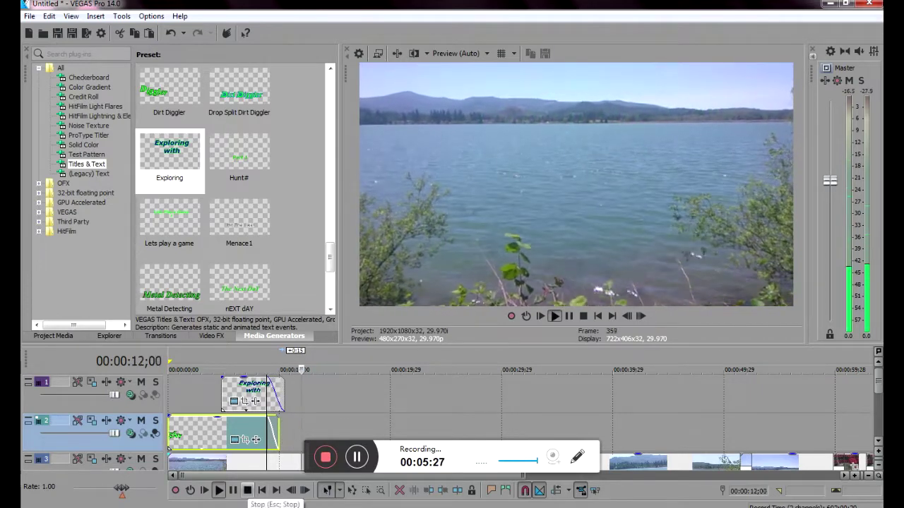
key(space)
key(space)
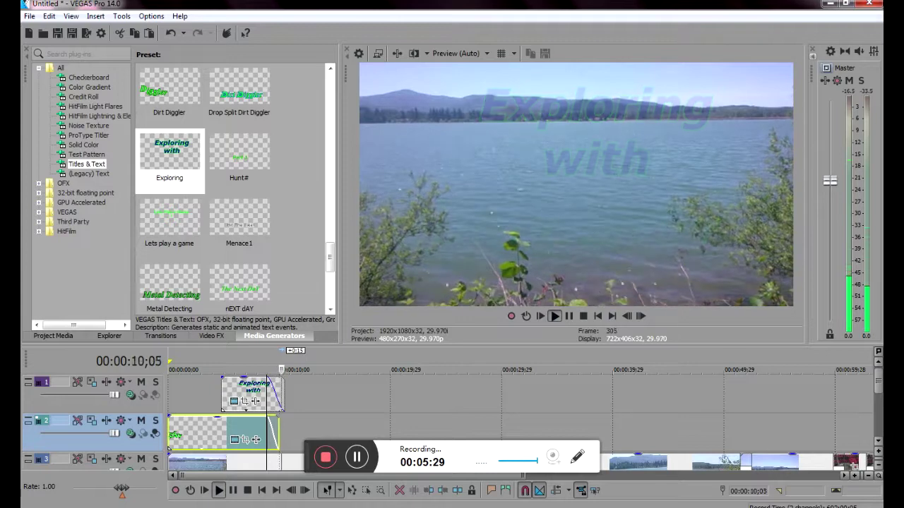
click(261, 490)
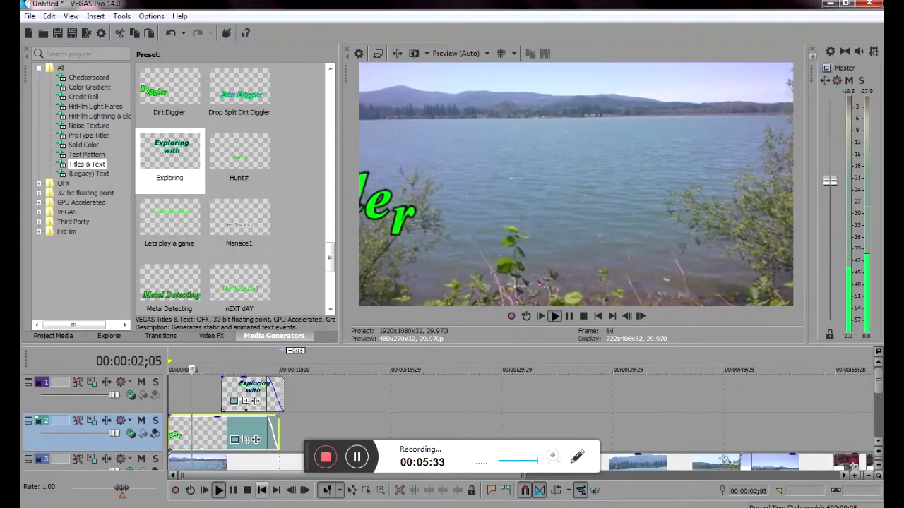
Add the custom Credit Roll preset with red text on a transparent background to the top track, starting over the final photo.
scroll(522, 409, down, 2)
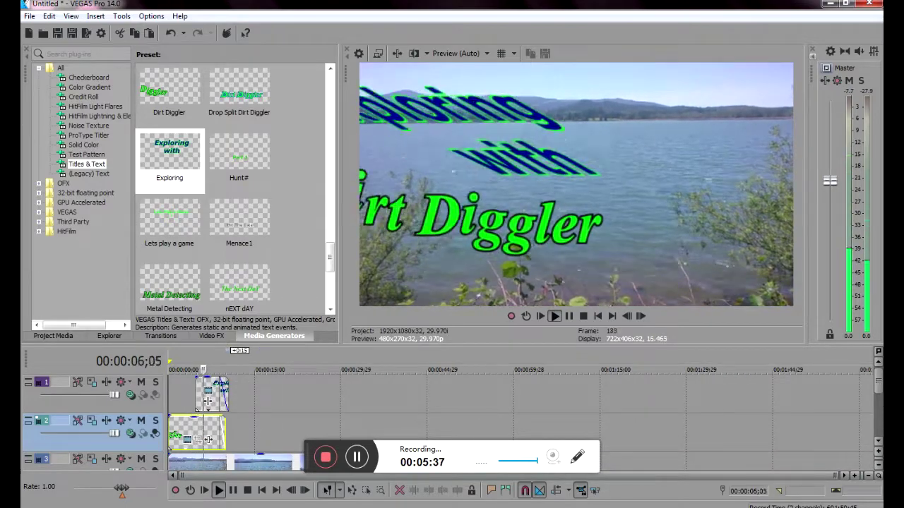
click(84, 97)
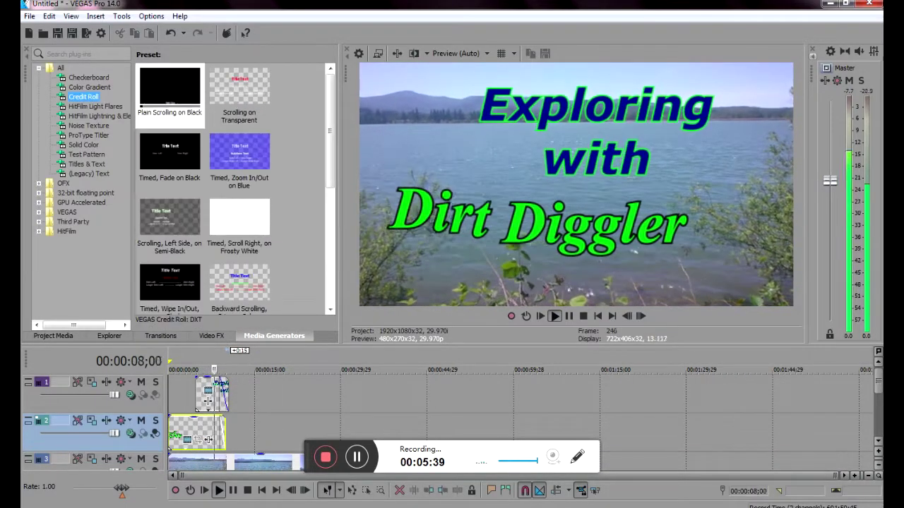
drag(330, 134, 330, 247)
drag(170, 152, 536, 394)
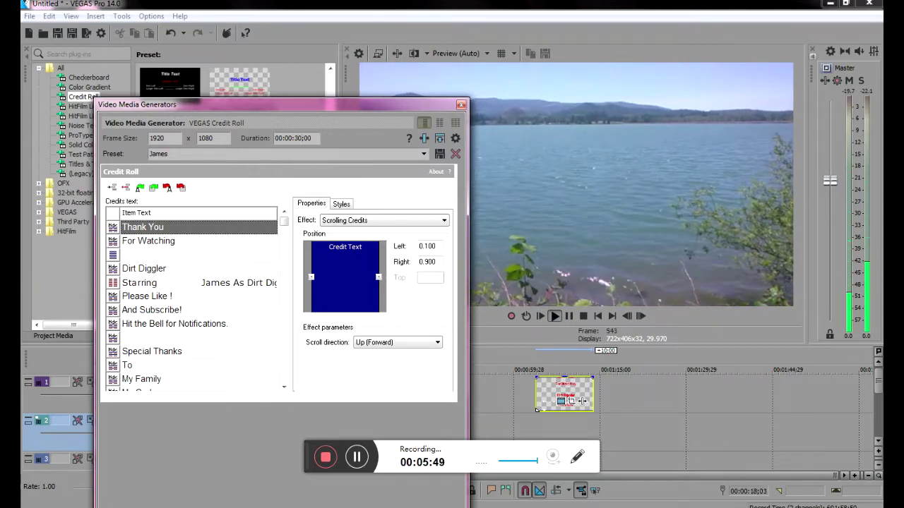
click(461, 105)
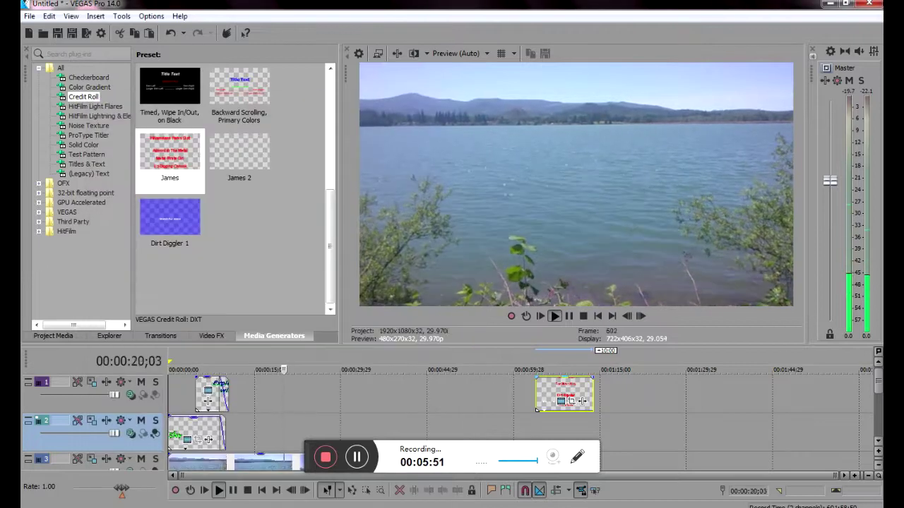
Extend the credit roll event to 30 seconds and move it earlier so it ends together with the last photo.
drag(593, 394, 708, 395)
drag(635, 394, 485, 394)
mouse_move(540, 395)
mouse_down()
mouse_move(573, 396)
mouse_move(535, 396)
mouse_up()
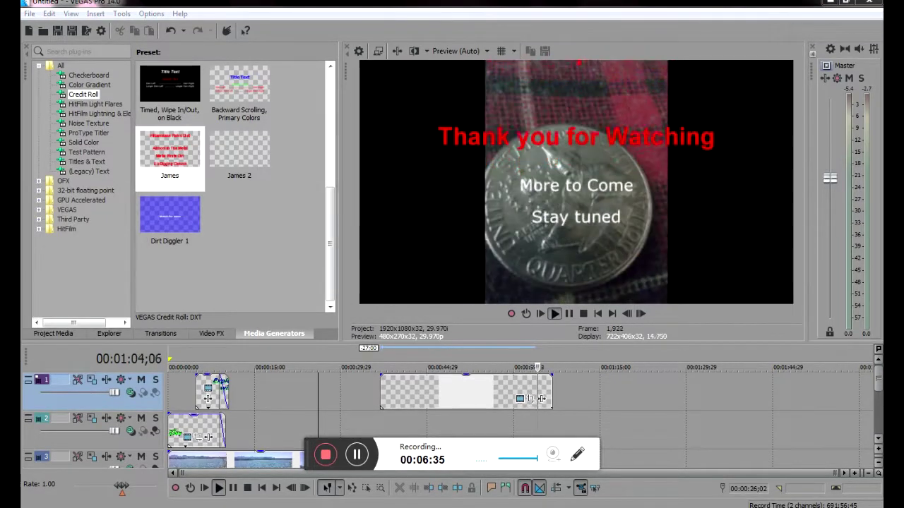
Open the My Music folder in the media browser and look through its songs.
click(109, 333)
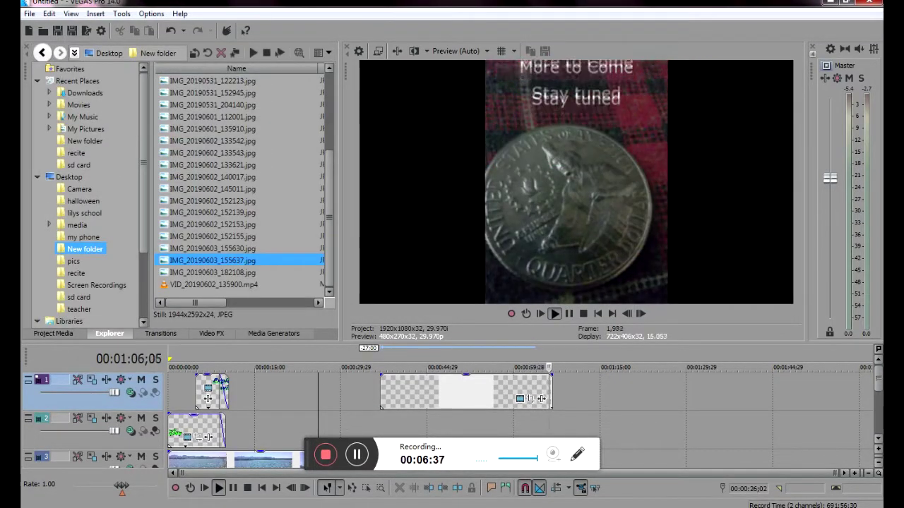
click(38, 177)
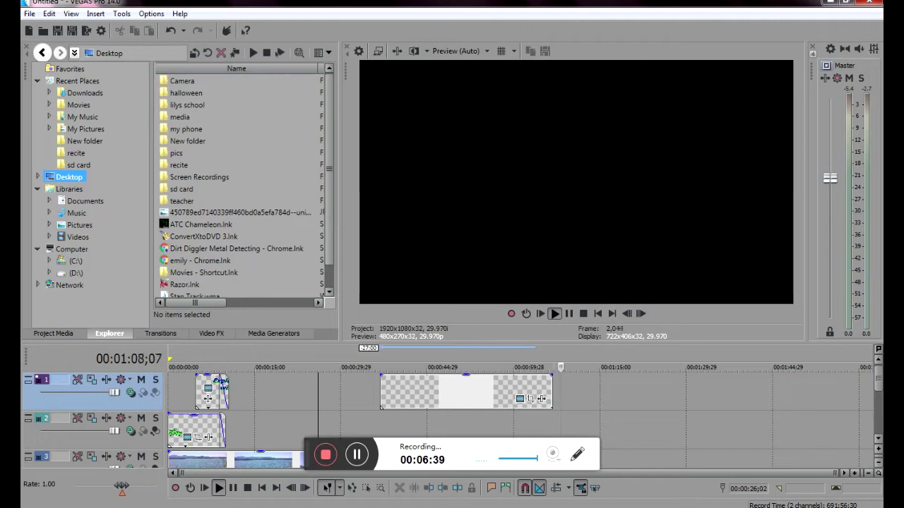
click(83, 117)
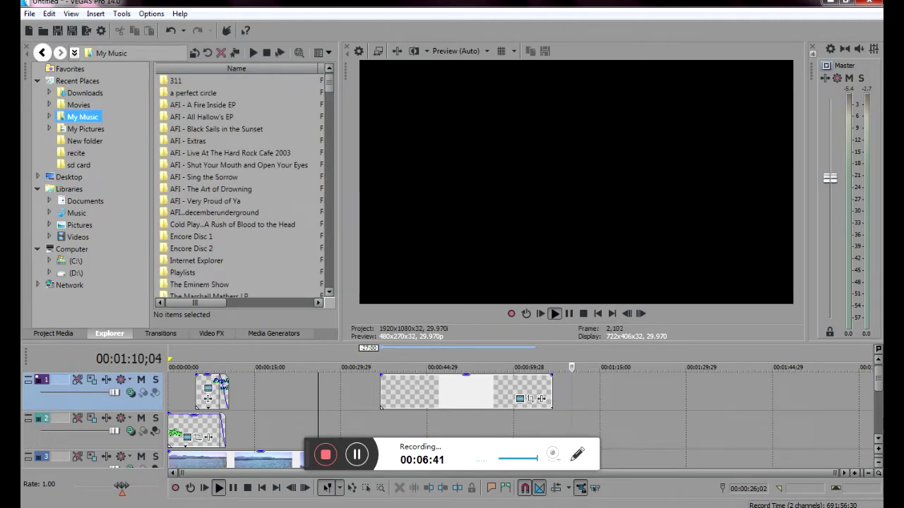
click(204, 177)
scroll(218, 178, down, 7)
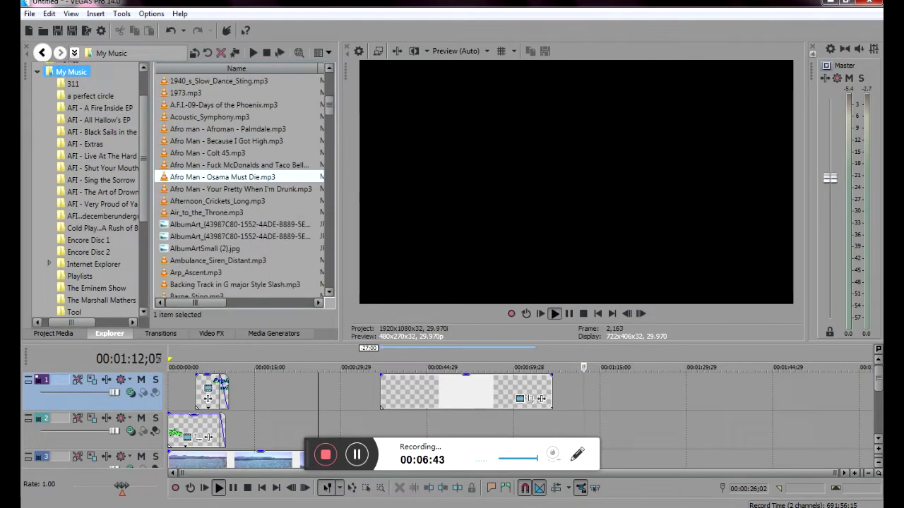
scroll(233, 177, down, 20)
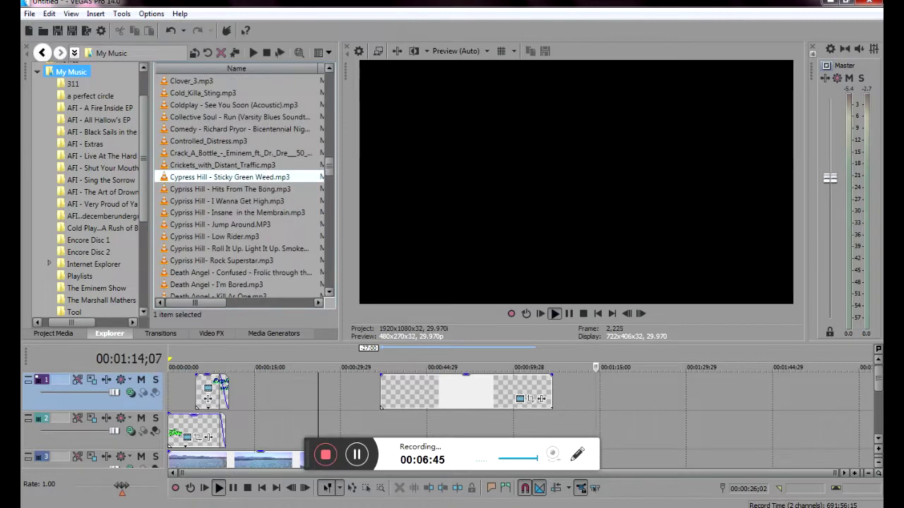
scroll(233, 177, down, 5)
Audition songs including Forest_Wood_Snapping, Fond_Memories, Flowers_In_The_Rain, Eternal_Structures and Drunken_Sailor as possible background music.
click(205, 116)
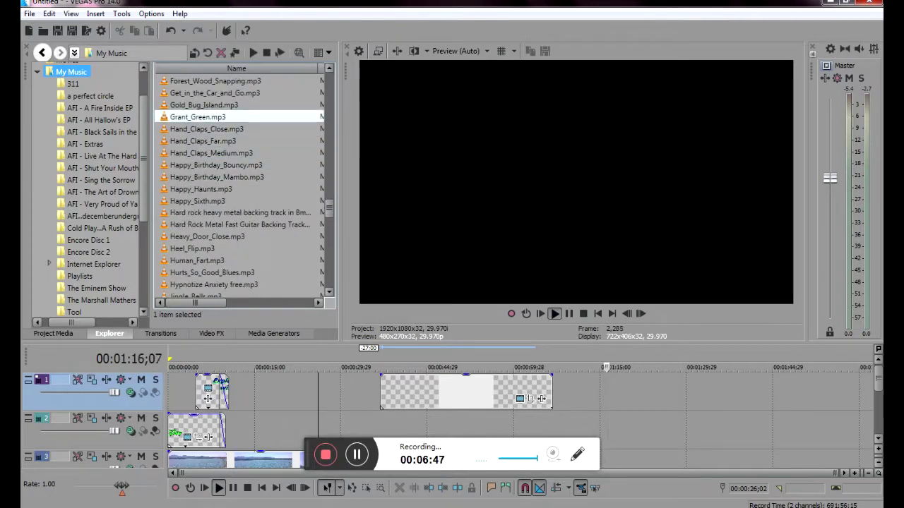
click(216, 81)
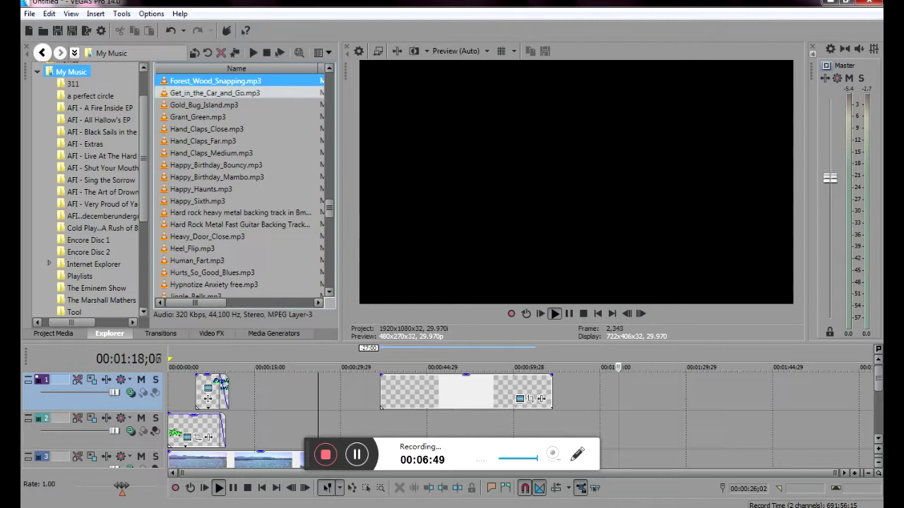
scroll(215, 85, up, 1)
click(205, 105)
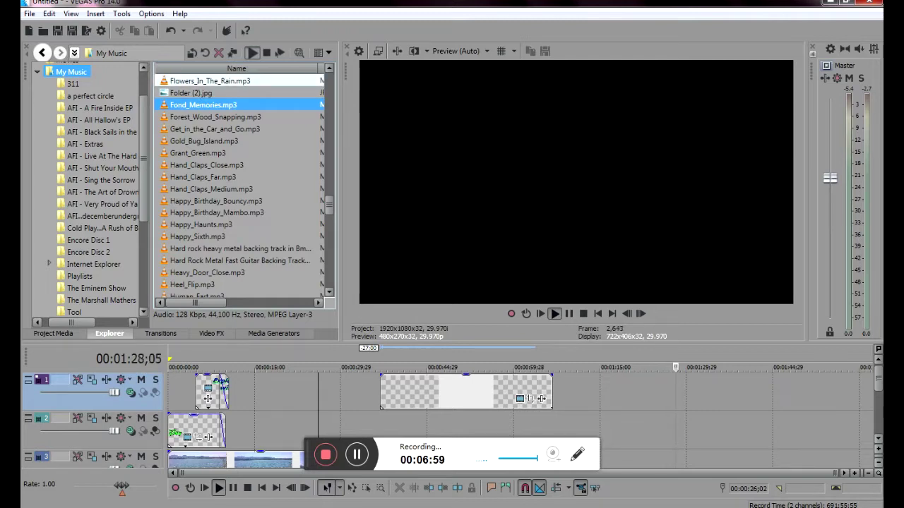
click(211, 81)
scroll(212, 92, up, 2)
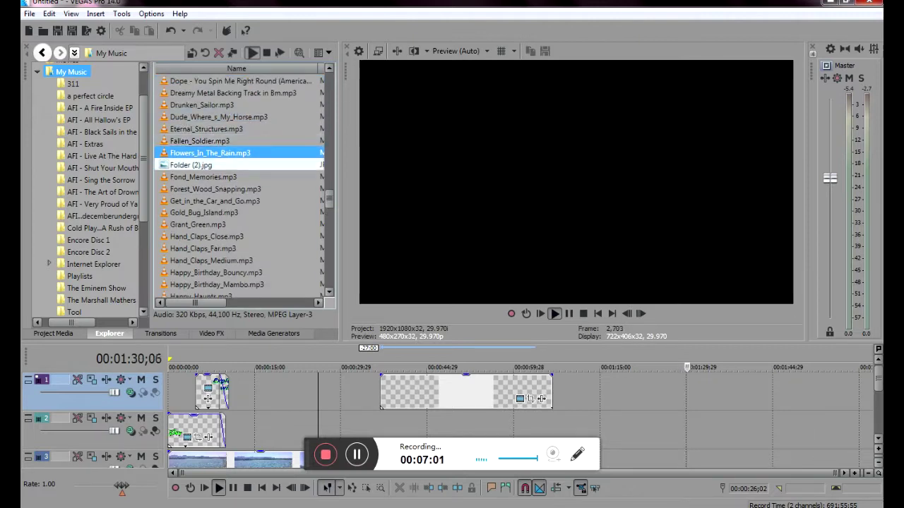
key(Up)
key(Up)
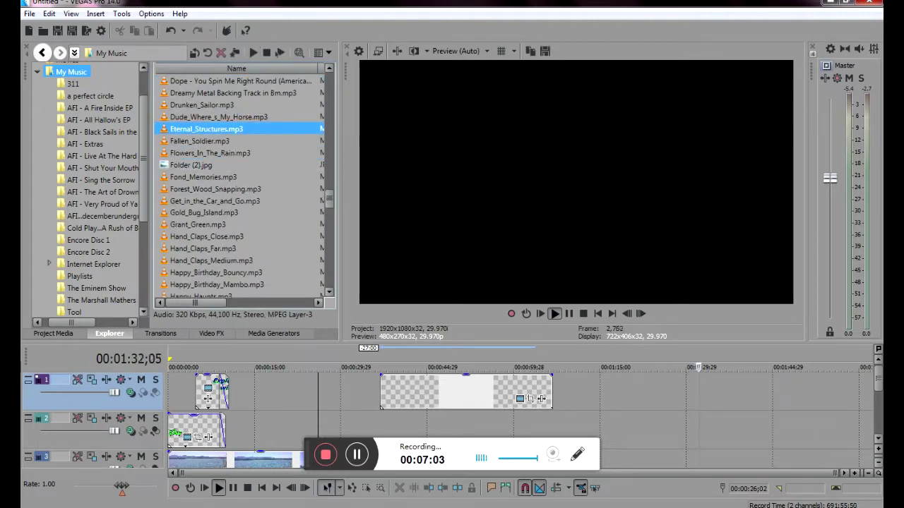
key(Up)
key(Up)
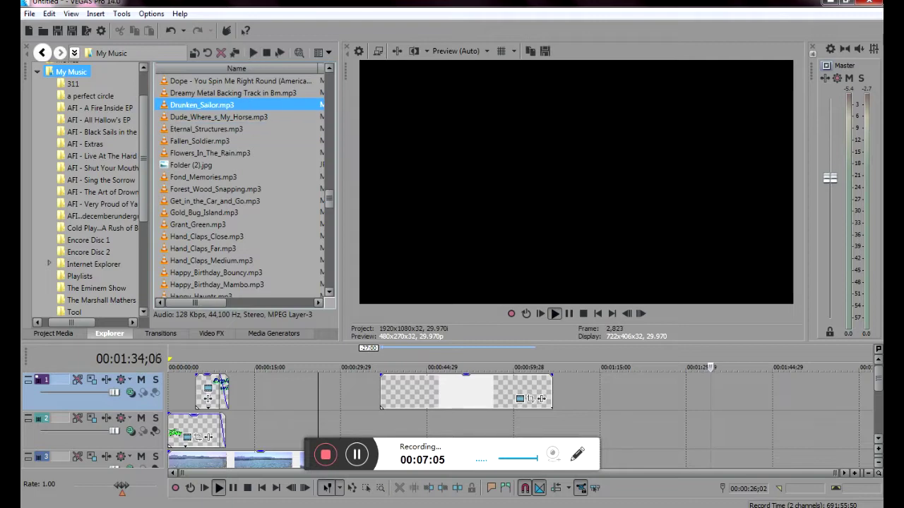
Preview Hurts_So_Good_Blues.mp3 and Last_Train_to_Mars.mp3 as further background music candidates.
scroll(236, 162, down, 6)
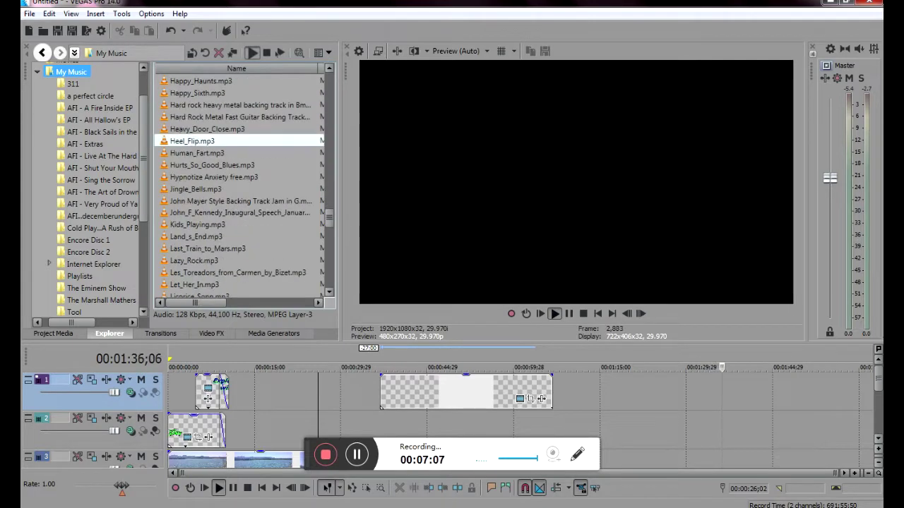
click(211, 165)
scroll(237, 164, down, 2)
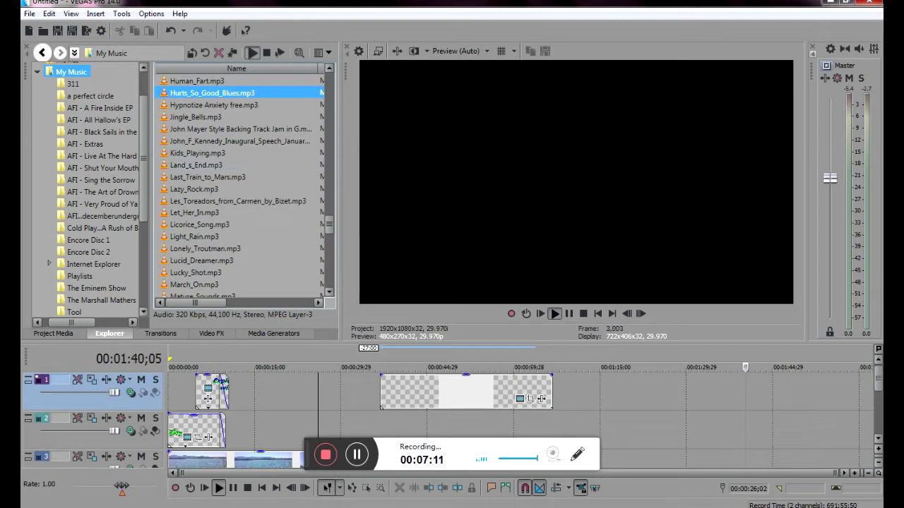
click(208, 177)
scroll(237, 176, down, 2)
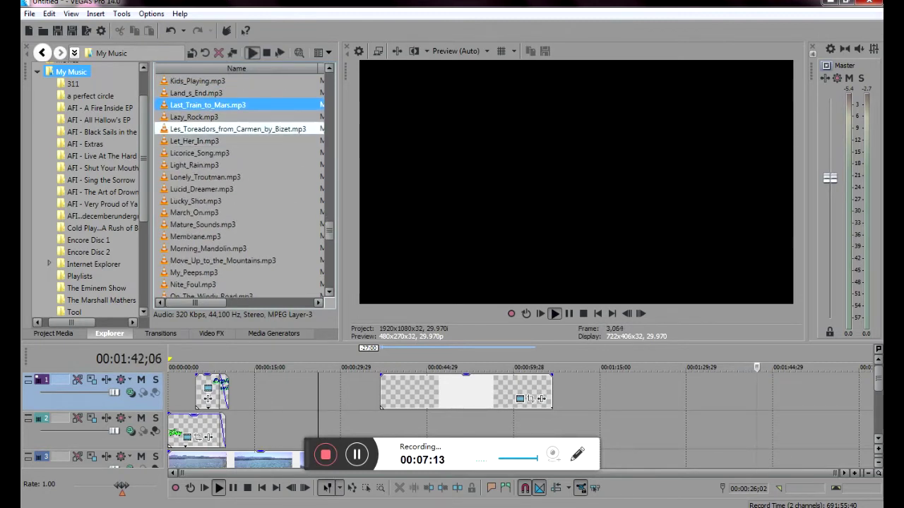
Preview Lazy_Rock.mp3, add it to a new audio track at the project start, and return the playhead to the beginning.
click(195, 116)
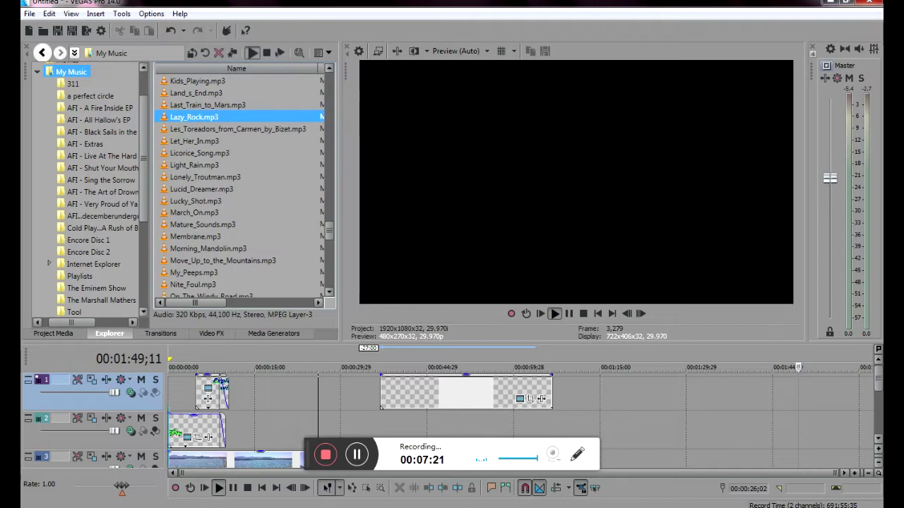
drag(194, 117, 170, 393)
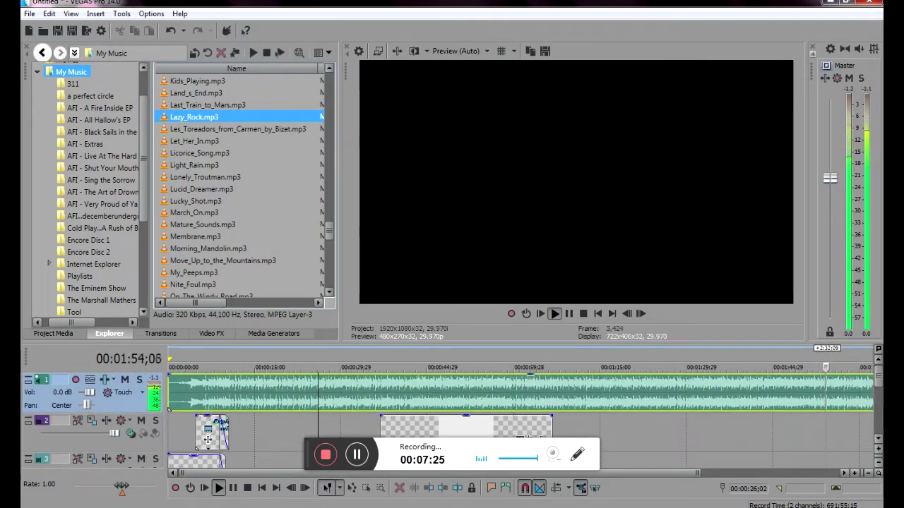
key(space)
key(ctrl+Home)
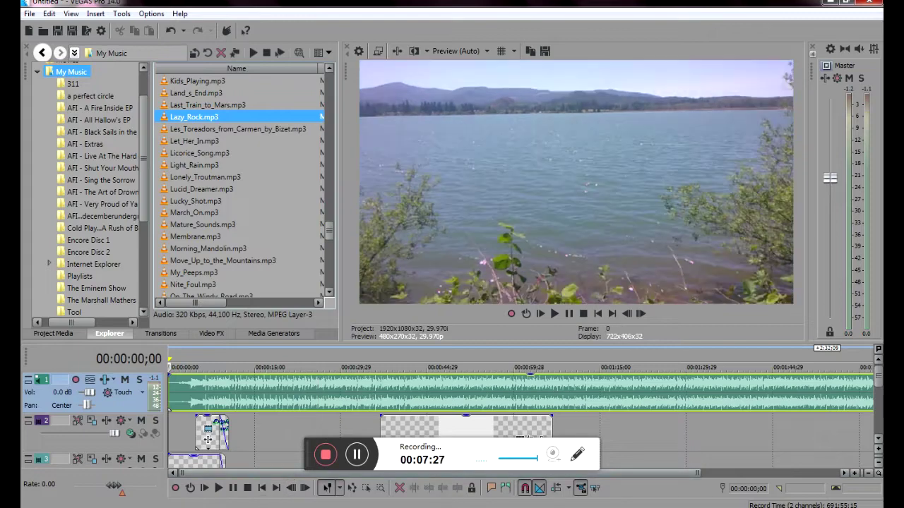
Play the music from 00:01:28;16 and enlarge the timeline area to show all the tracks.
click(675, 432)
key(space)
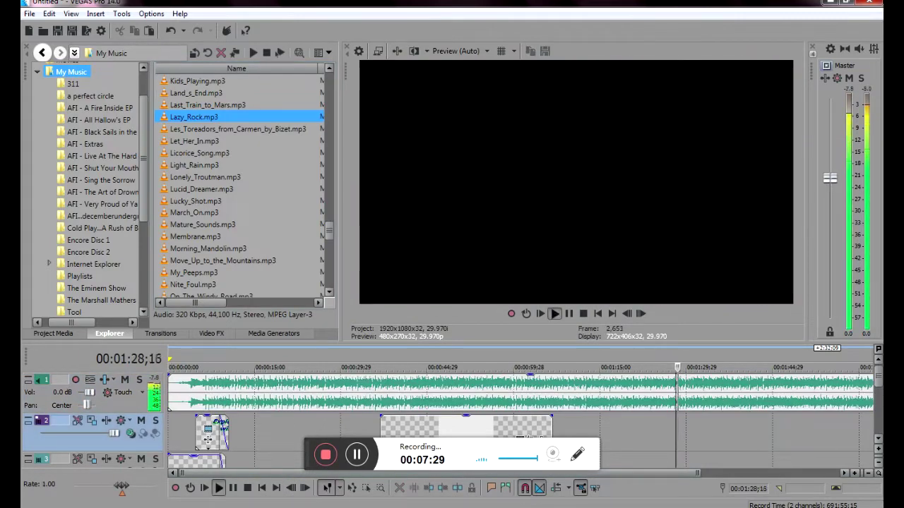
scroll(521, 417, down, 2)
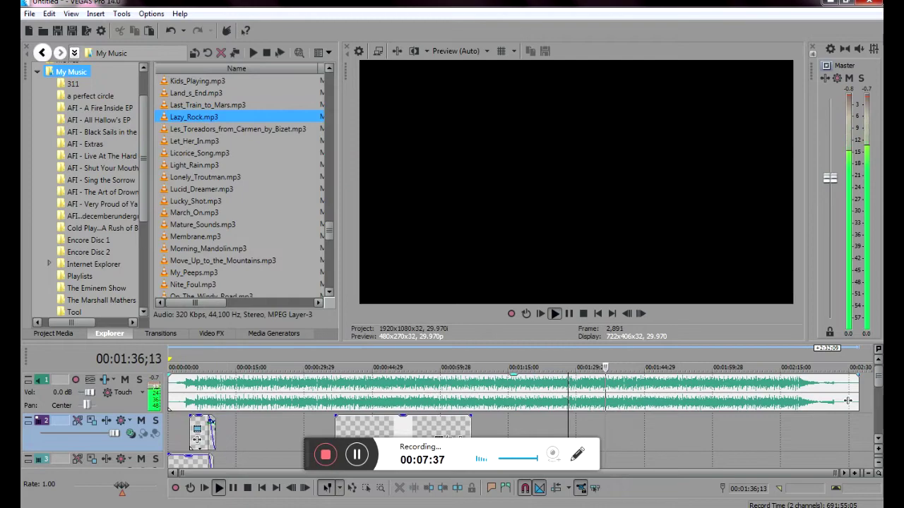
drag(494, 343, 495, 181)
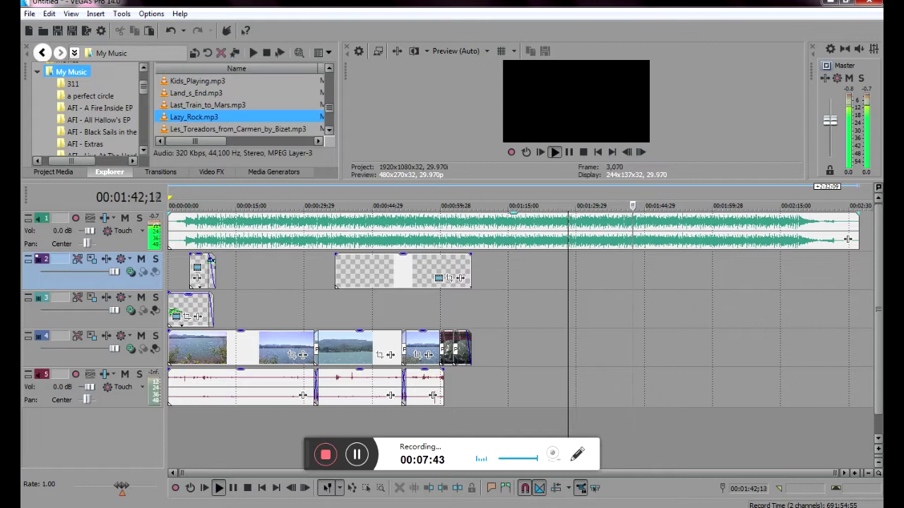
Listen to the music under the credits and near the song's end, and split it at 00:02:09;16.
click(847, 239)
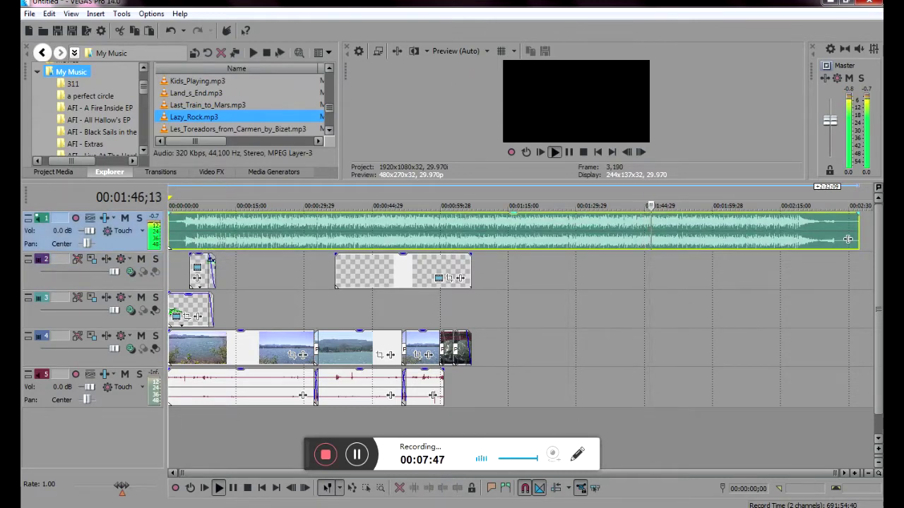
key(space)
key(space)
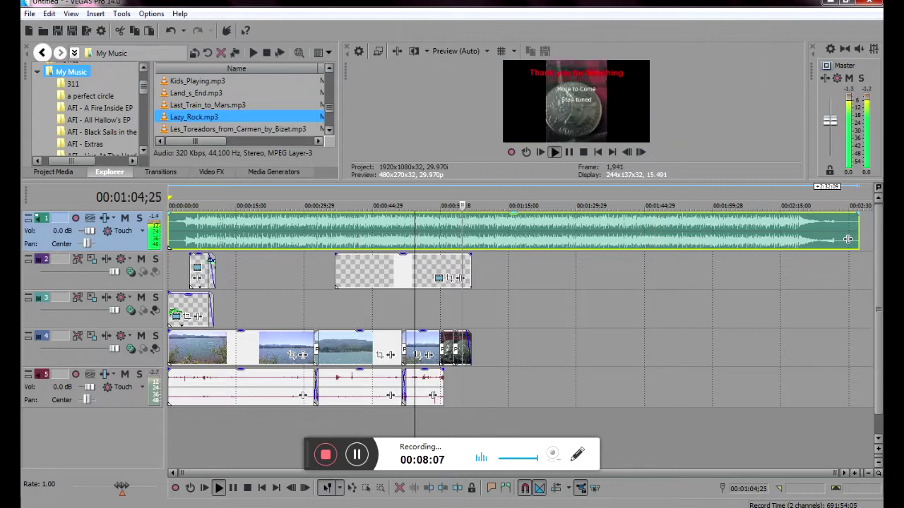
click(754, 206)
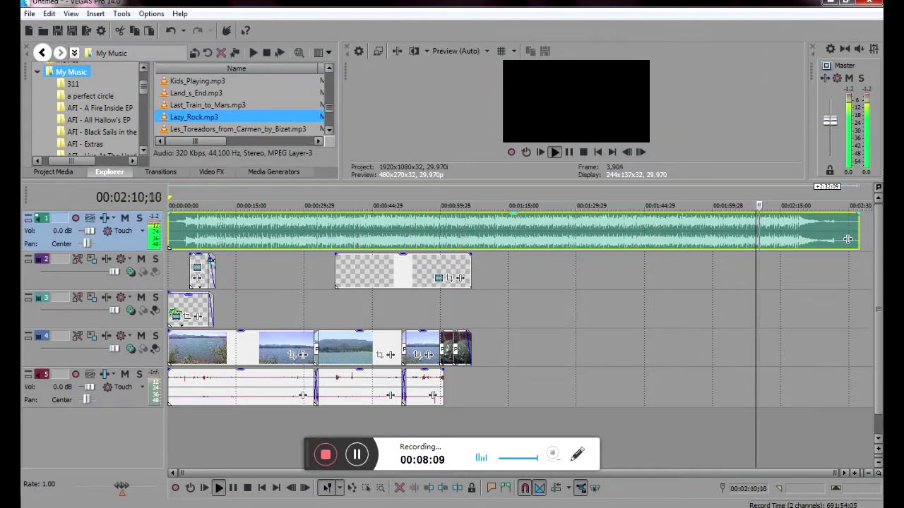
key(space)
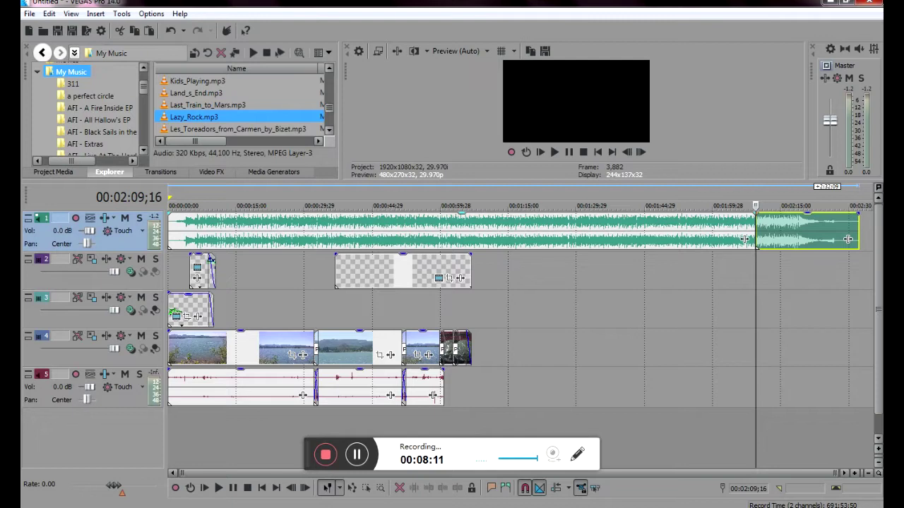
Play the credits section from 00:00:52;13 to find a cut point and split the music at 00:00:59;25.
click(406, 231)
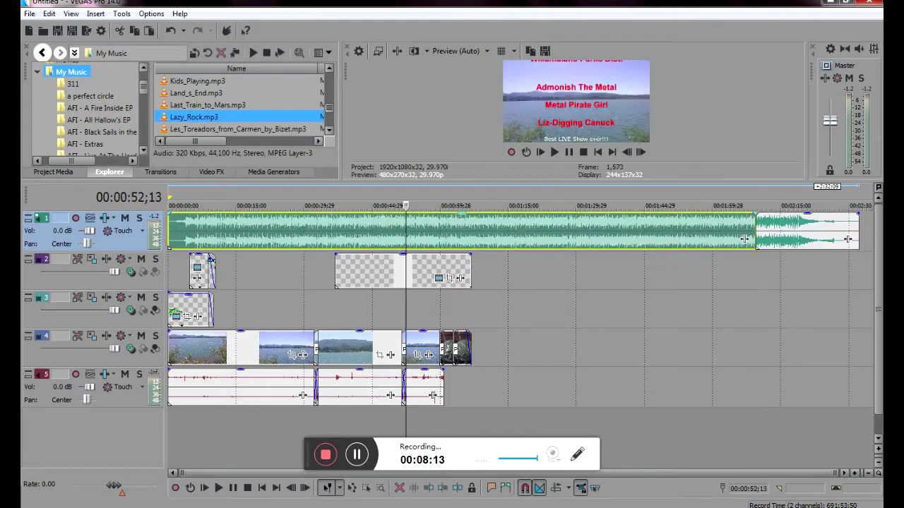
key(space)
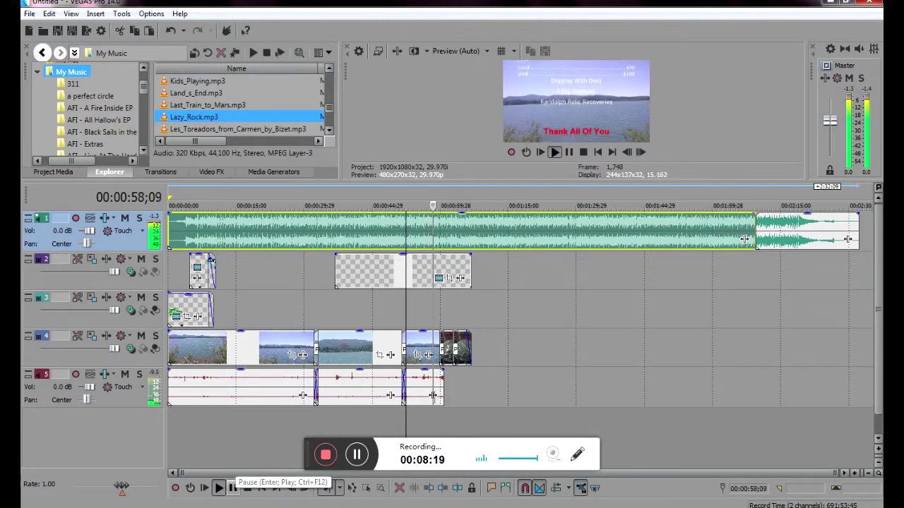
click(232, 487)
scroll(564, 361, up, 4)
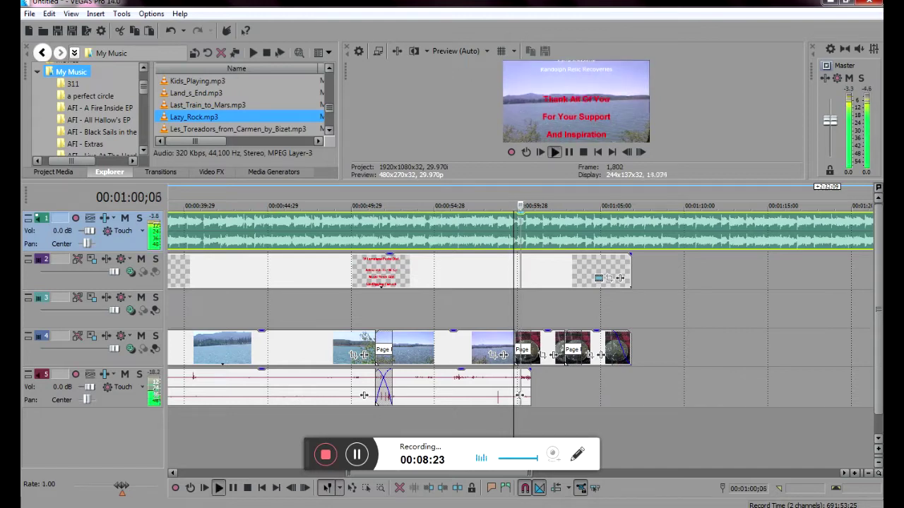
click(247, 487)
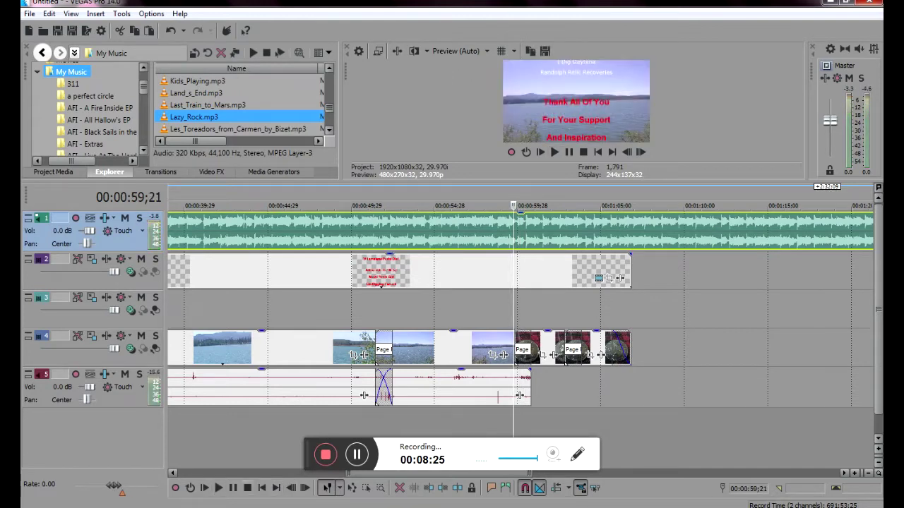
key(Right)
key(Right)
key(Right)
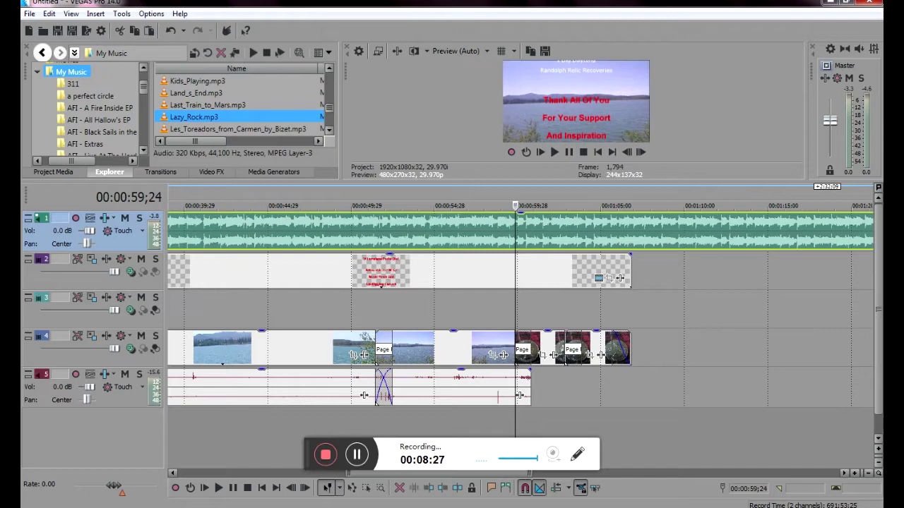
key(s)
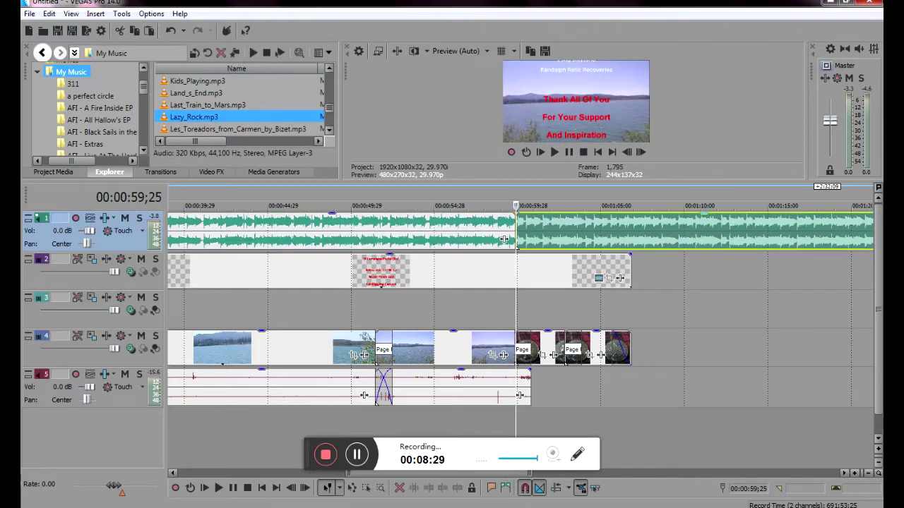
Delete the middle section of the music and move the ending piece earlier to crossfade 29 frames with the first part.
right_click(681, 229)
click(706, 267)
key(space)
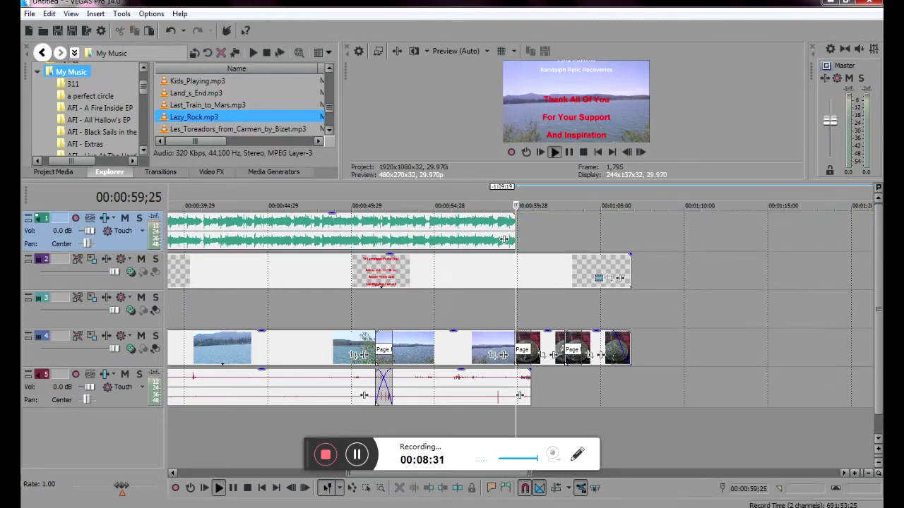
key(space)
scroll(522, 311, down, 3)
drag(847, 240, 528, 239)
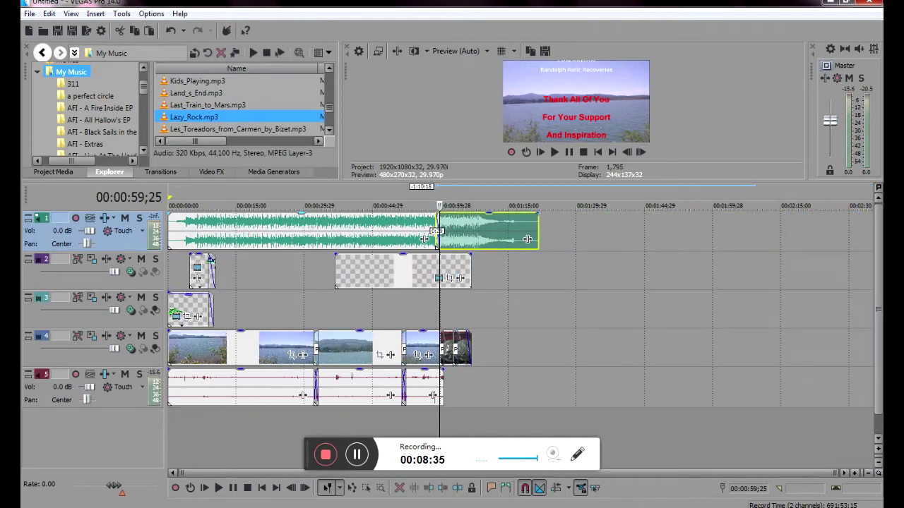
Play the music crossfade from 00:00:58;25 and trim about 4 seconds off the end of the closing music piece.
key(space)
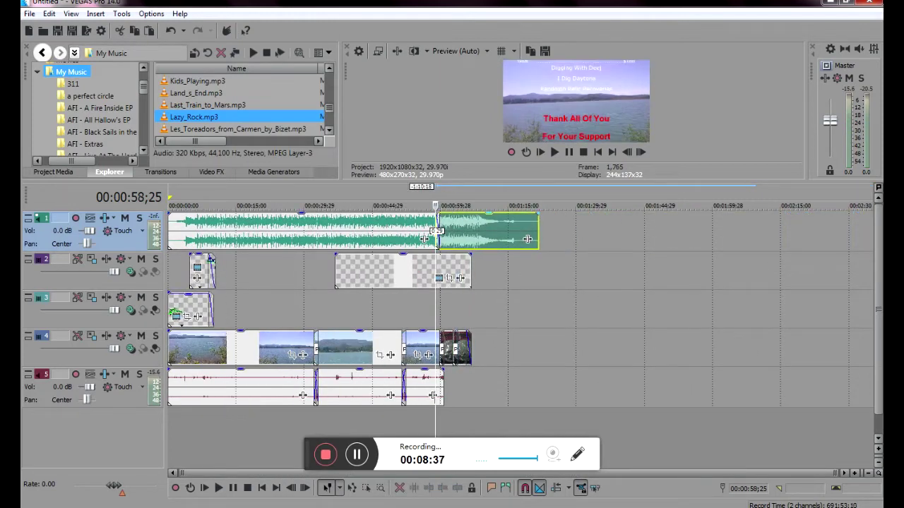
key(Up)
key(Up)
key(Up)
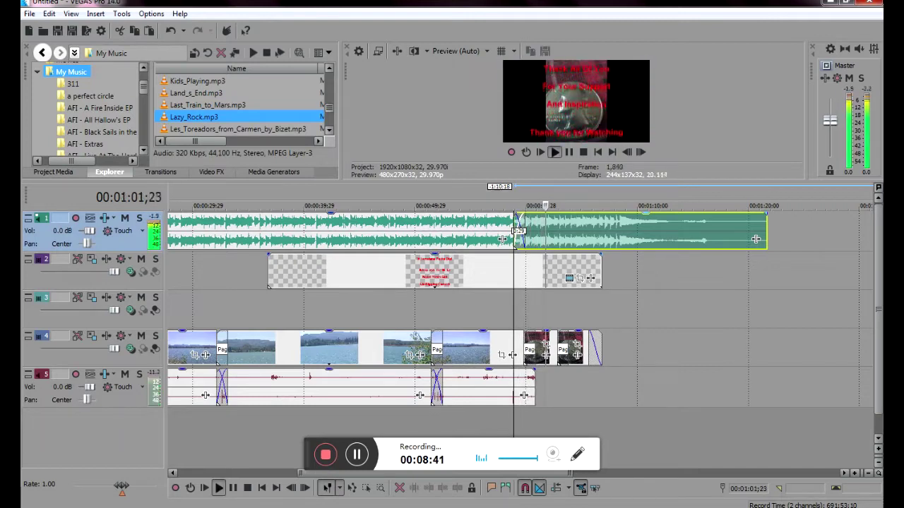
drag(756, 240, 709, 240)
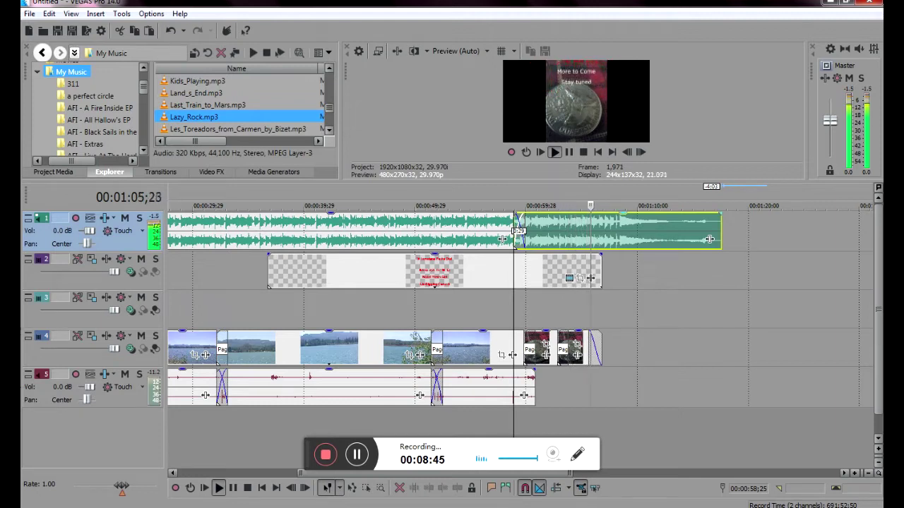
Fade out the closing music piece from about 00:01:10;00 with its gain near -3.2 dB, and lower the first music piece's gain.
drag(718, 214, 626, 239)
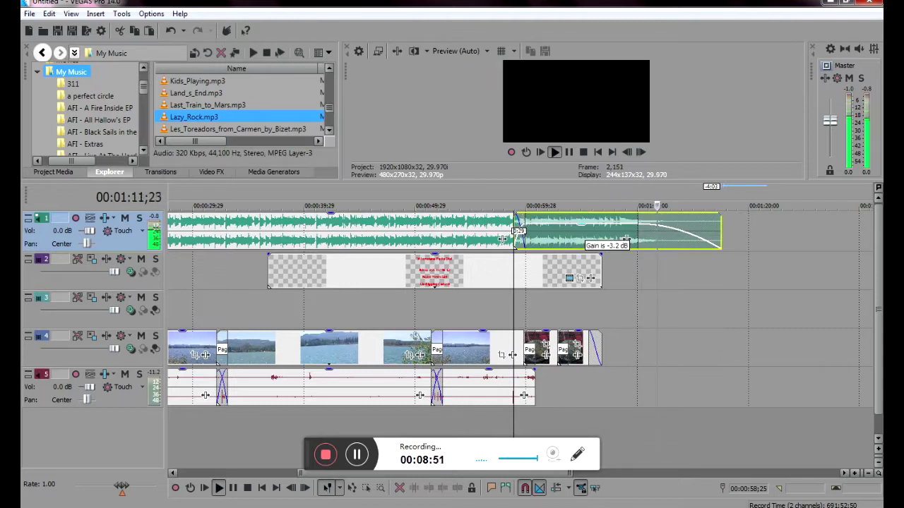
drag(330, 213, 331, 235)
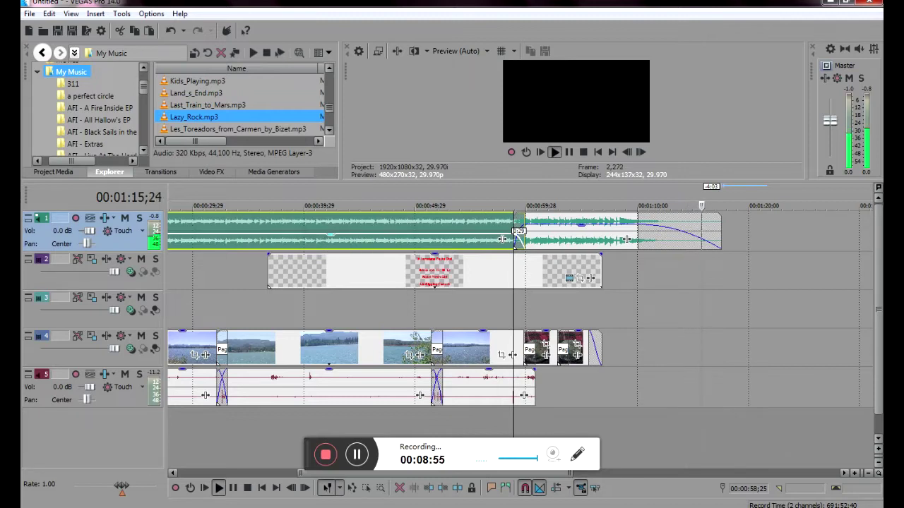
key(space)
key(space)
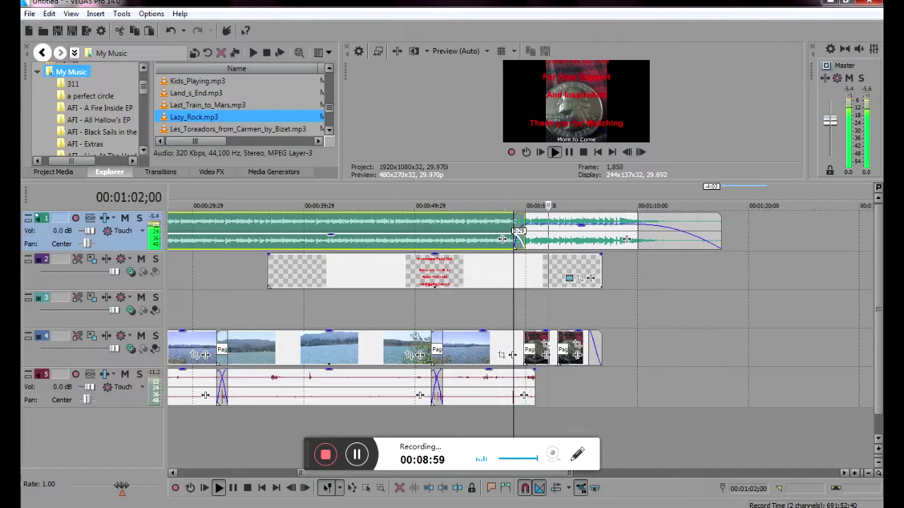
Play the video from the start to check the music level under the opening titles and lake footage.
scroll(585, 341, down, 3)
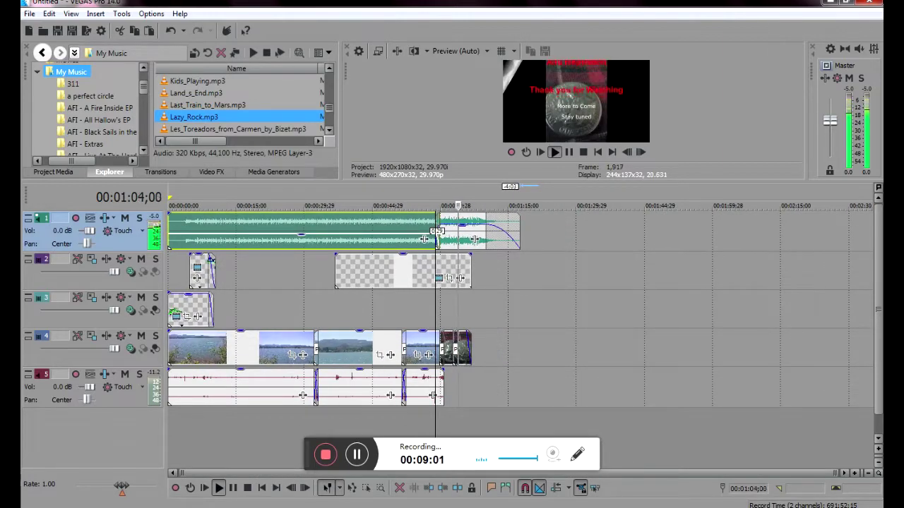
click(262, 488)
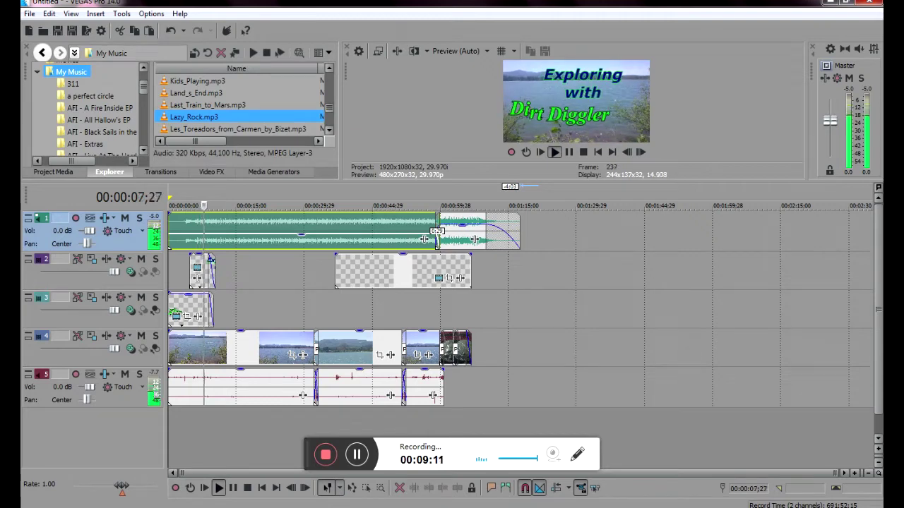
scroll(693, 395, up, 4)
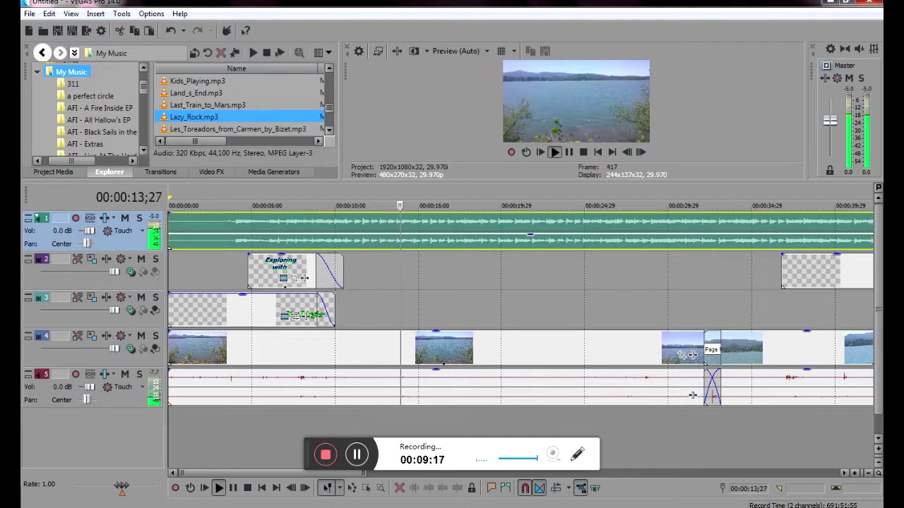
Enlarge the preview area and add the "Thank you" Titles & Text preset to track 2 at about 00:00:23.
click(274, 172)
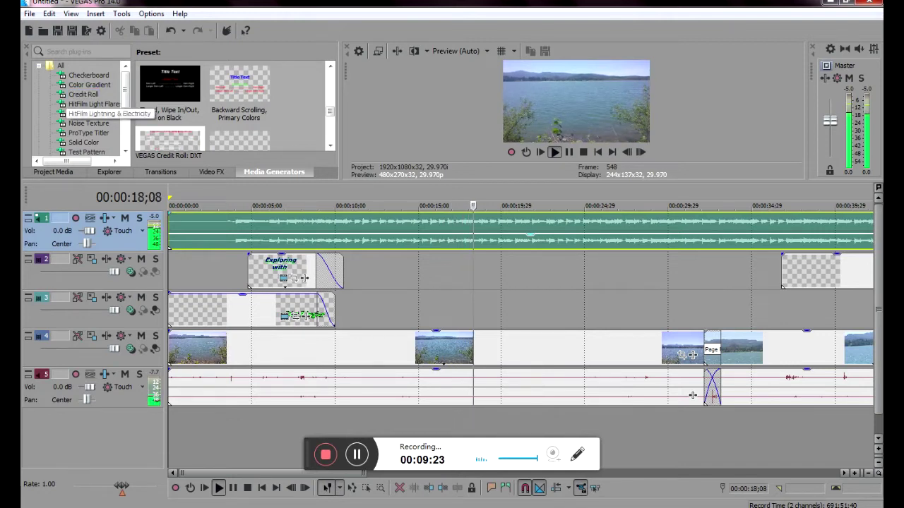
scroll(86, 109, down, 3)
click(85, 105)
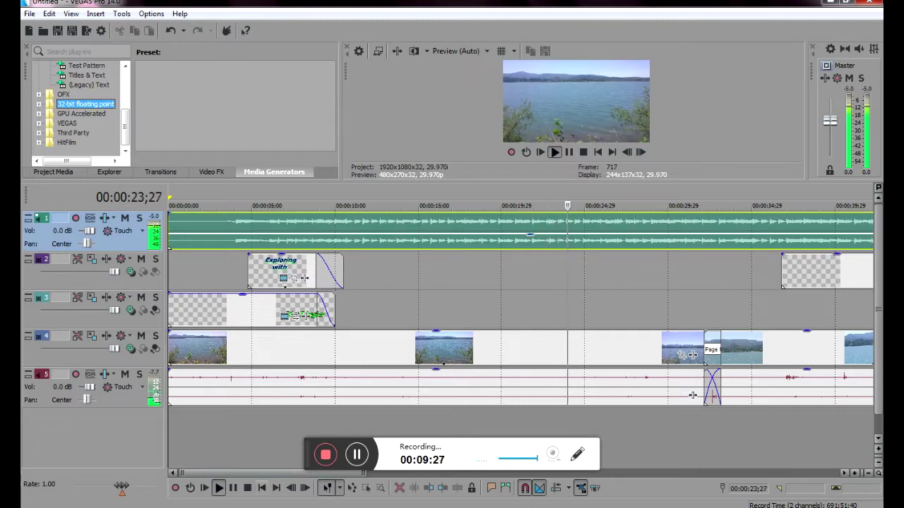
key(space)
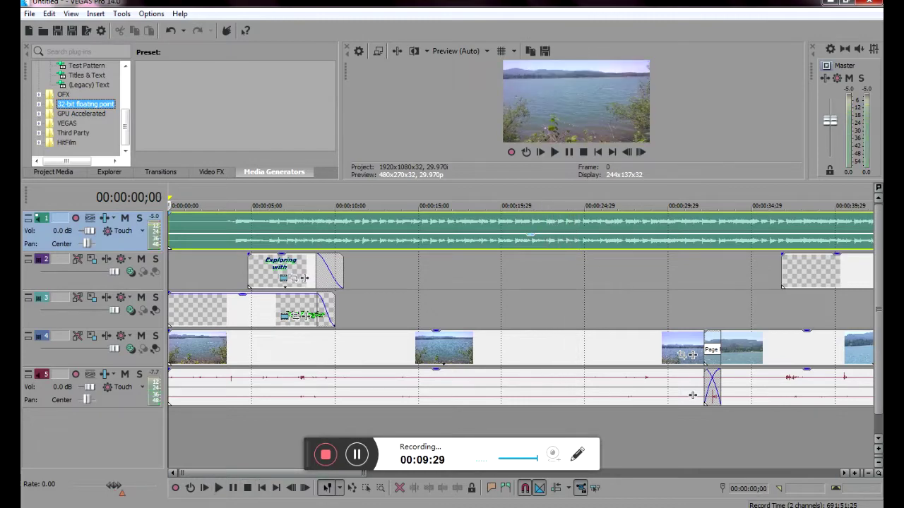
drag(452, 181, 452, 301)
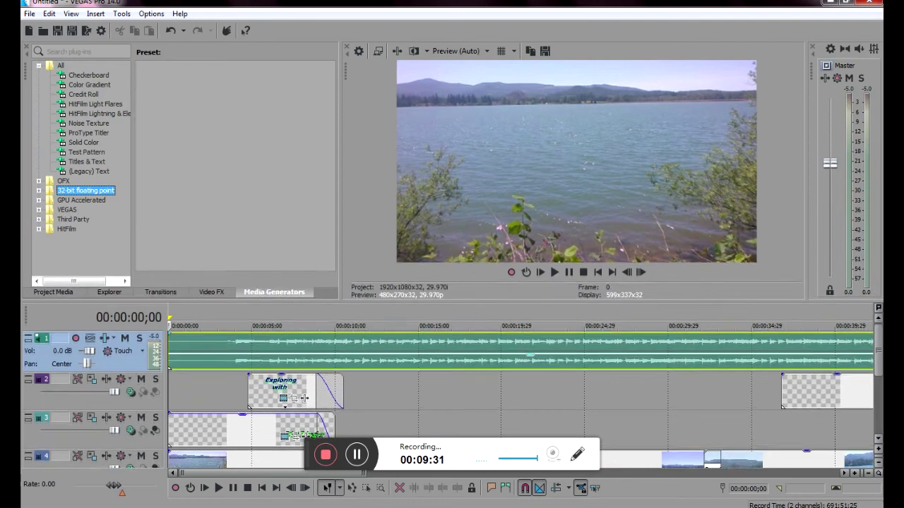
click(86, 162)
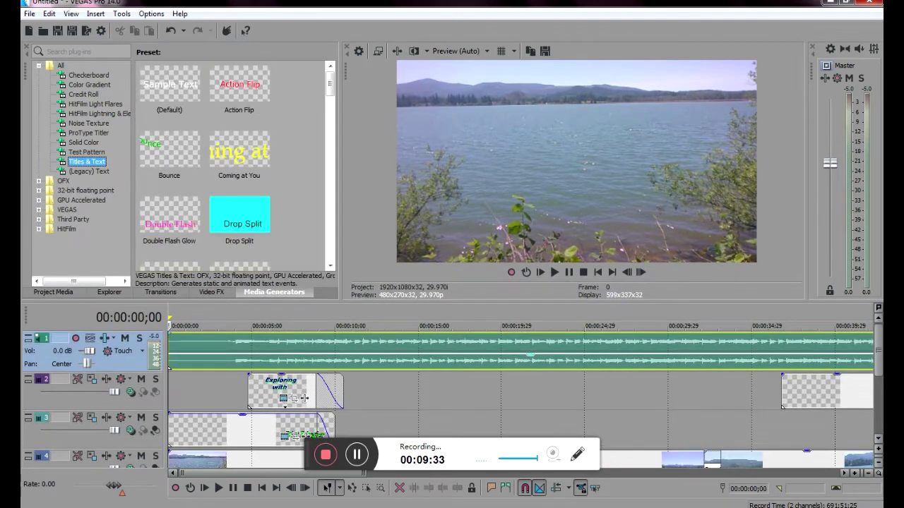
scroll(169, 219, down, 10)
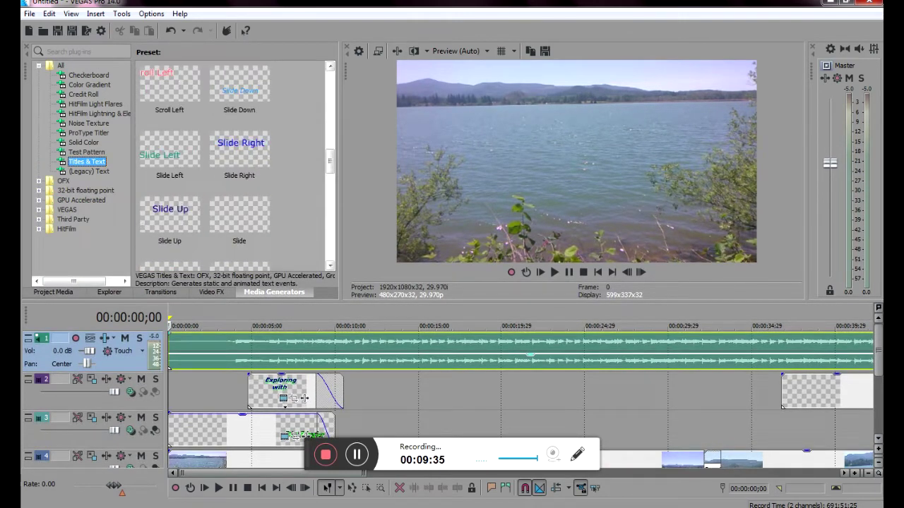
scroll(170, 219, down, 5)
drag(239, 216, 543, 390)
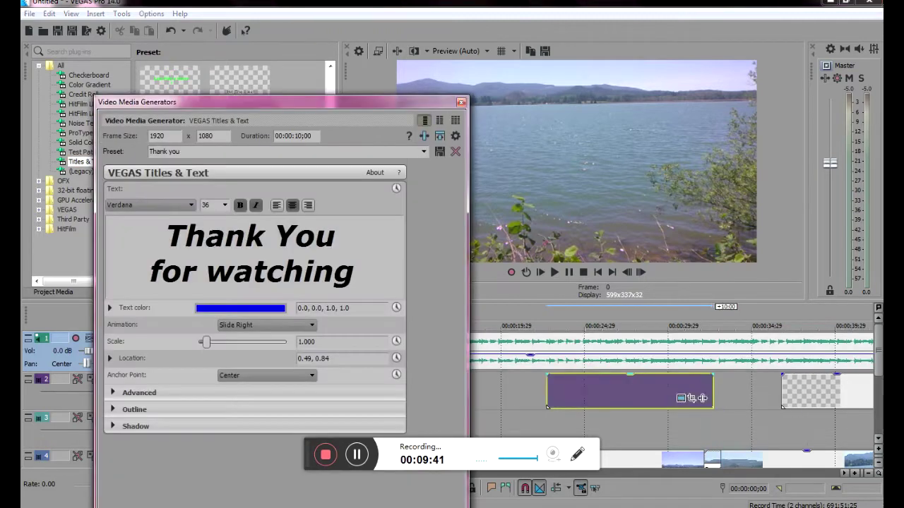
drag(702, 398, 709, 397)
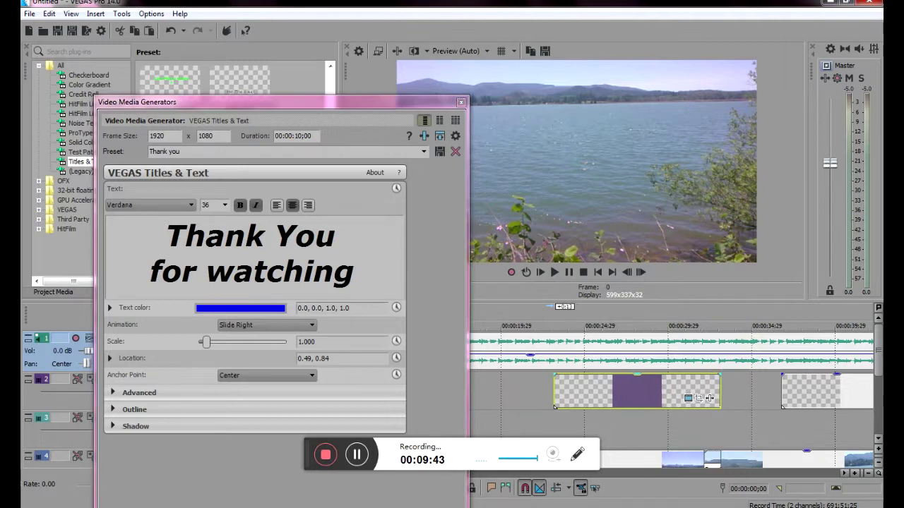
Give the thank-you title a short fade-in and a longer fade-out, and reduce its opacity.
drag(708, 374, 699, 376)
drag(626, 378, 626, 386)
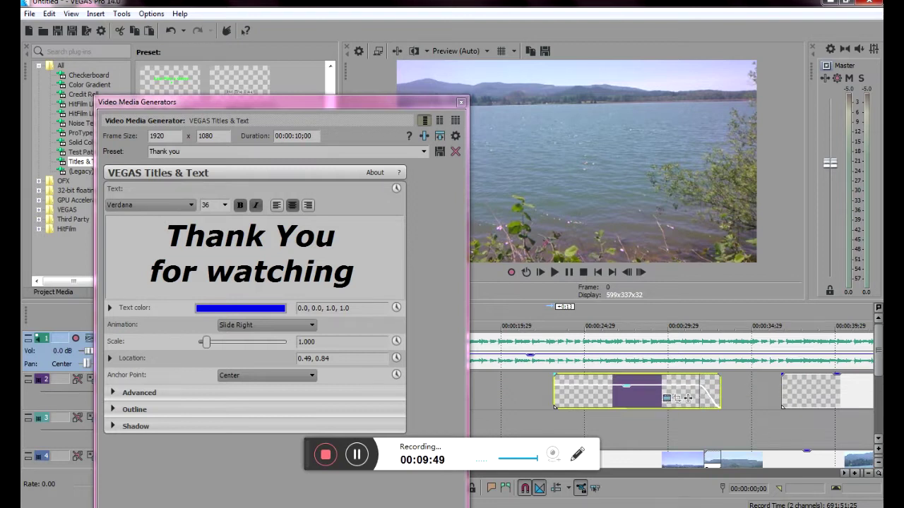
mouse_move(555, 392)
mouse_down()
mouse_move(562, 392)
mouse_move(539, 392)
mouse_move(554, 391)
mouse_up()
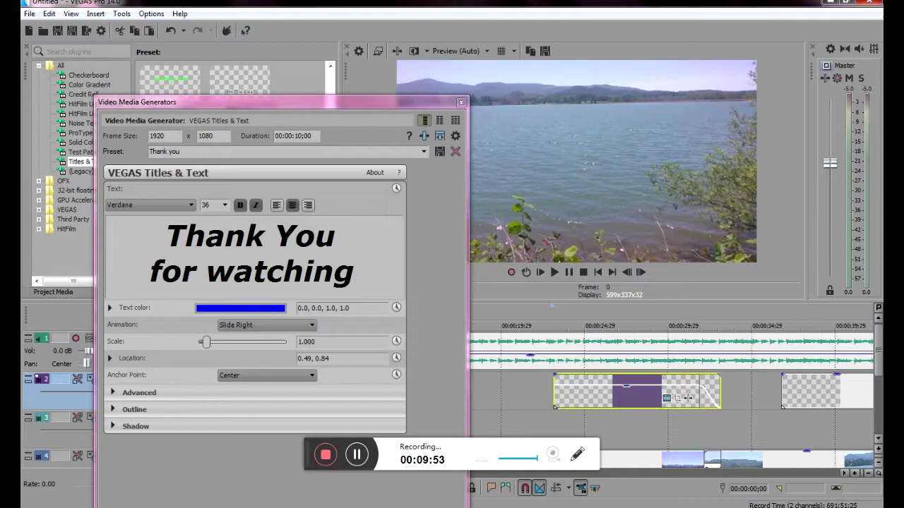
mouse_move(555, 374)
mouse_down()
mouse_move(580, 375)
mouse_move(558, 375)
mouse_up()
click(461, 101)
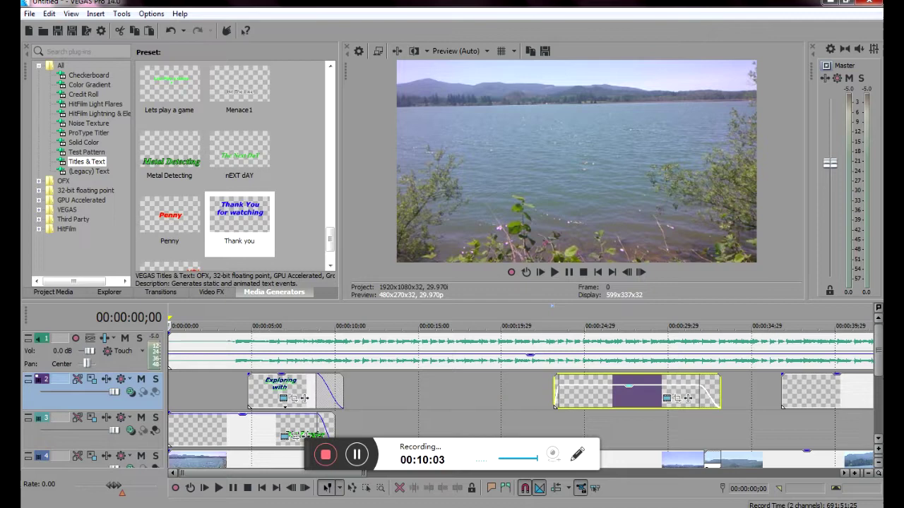
Play the video from the start of the thank-you title through the credits to check the title and music.
click(554, 326)
key(space)
scroll(554, 385, down, 5)
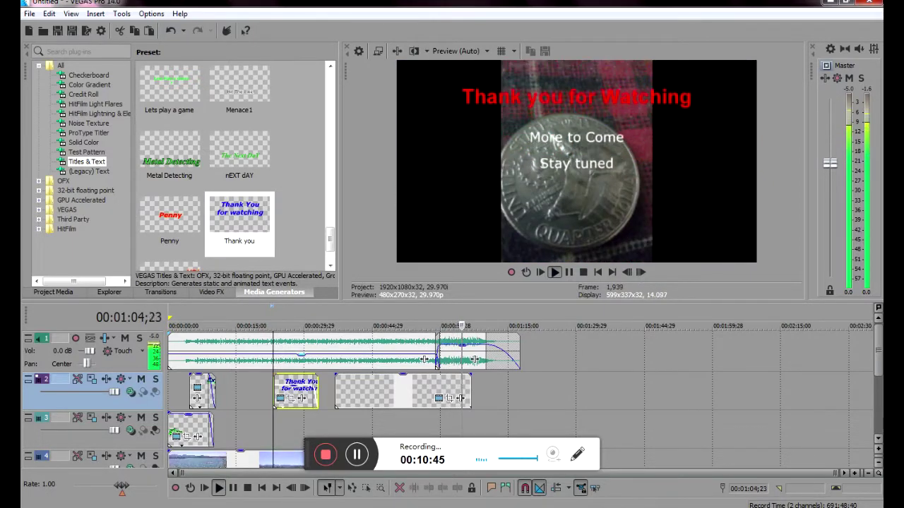
Raise the gain of the closing music piece slightly, listen to its fade-out, and return to the project start.
click(475, 359)
drag(458, 345, 457, 341)
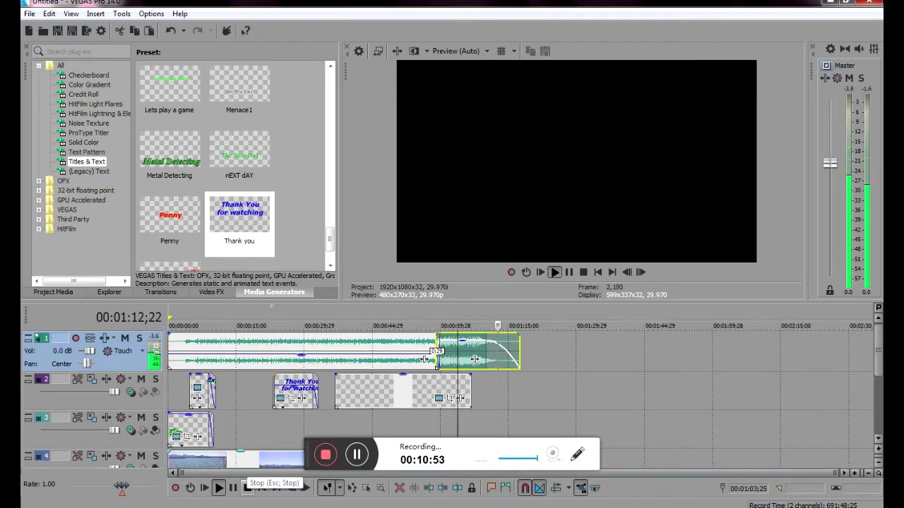
click(247, 487)
click(262, 488)
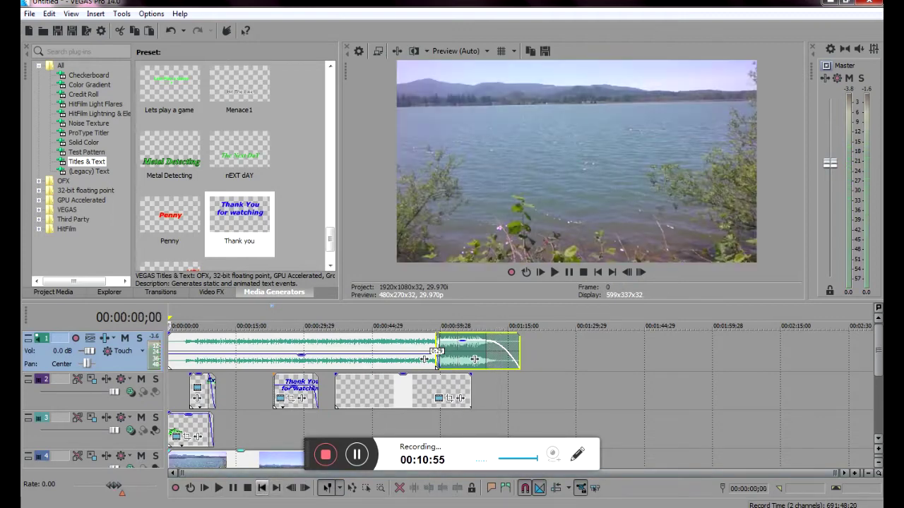
click(29, 13)
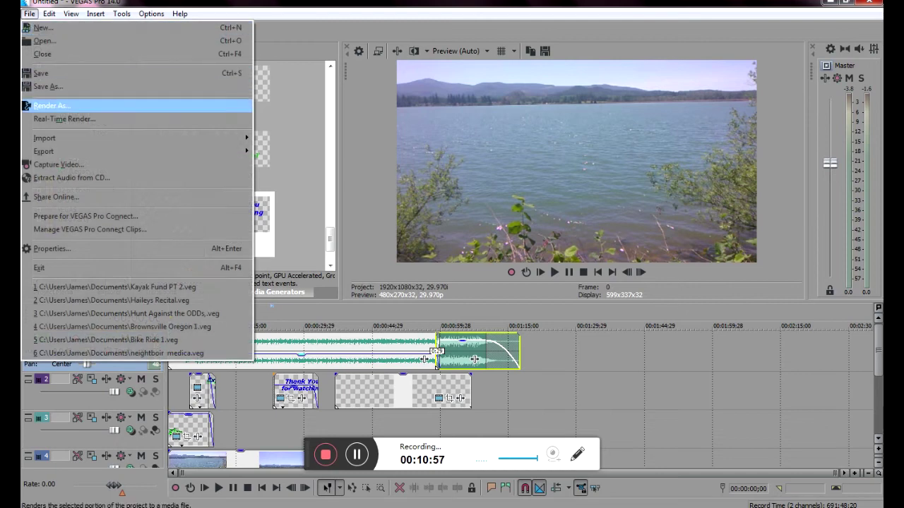
click(43, 105)
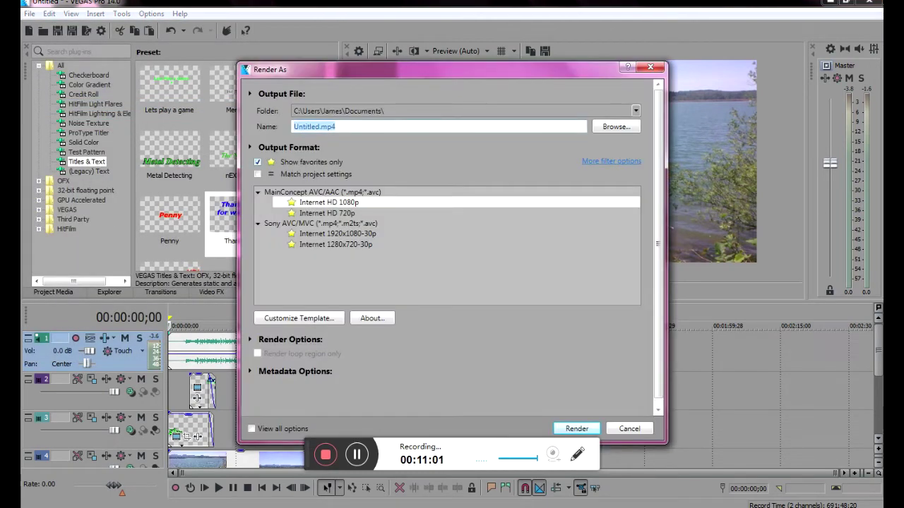
click(629, 428)
Save the project in My Documents as a VEGAS project file named "Test Vid 1".
key(alt+f)
key(Down)
key(Down)
key(Down)
key(Down)
key(Return)
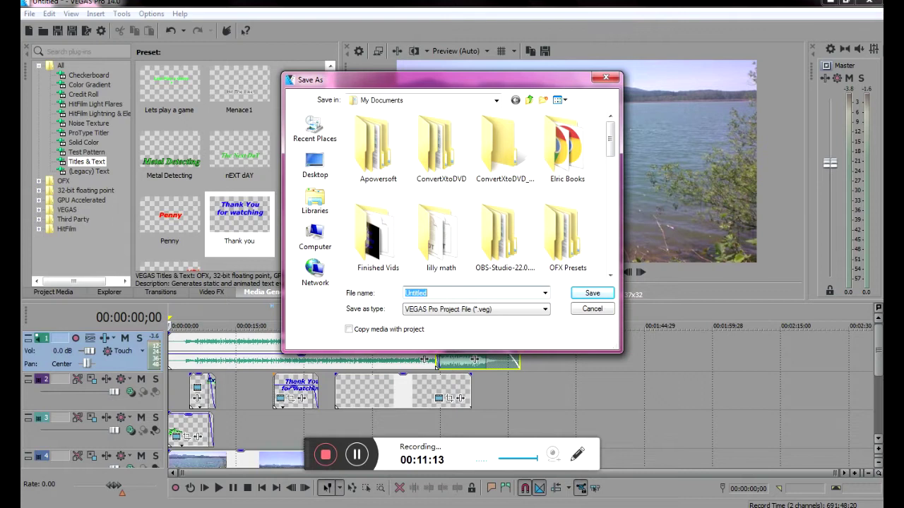
text(Test Vid 1)
key(Return)
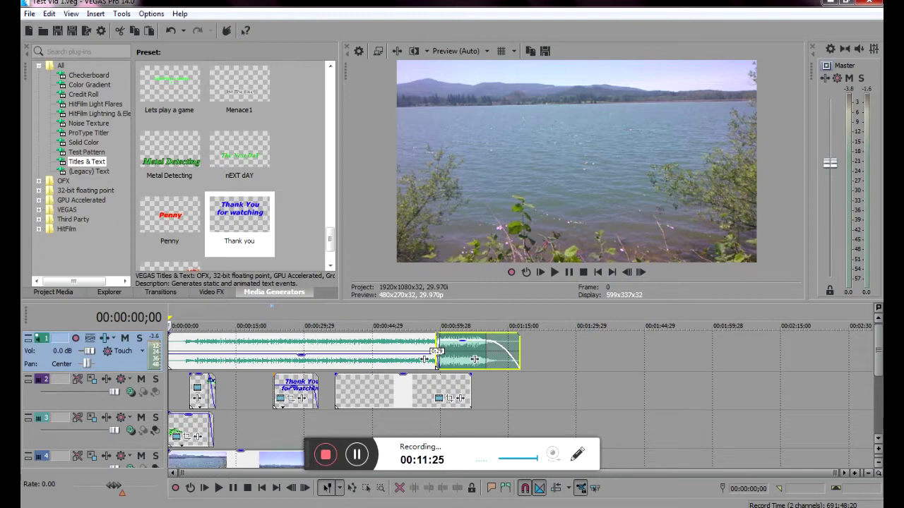
Render the project as Test Vid 1.mp4 with the MainConcept AVC/AAC Internet HD 720p template.
click(29, 14)
click(50, 105)
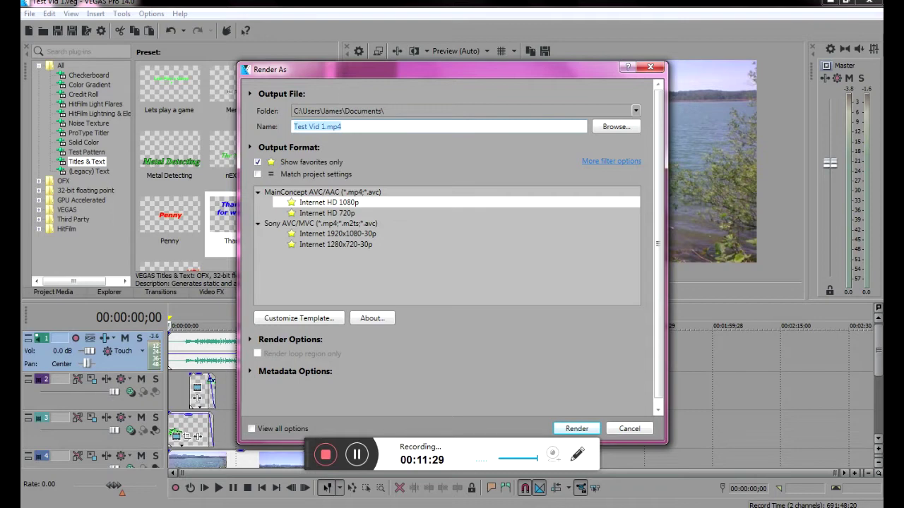
click(329, 203)
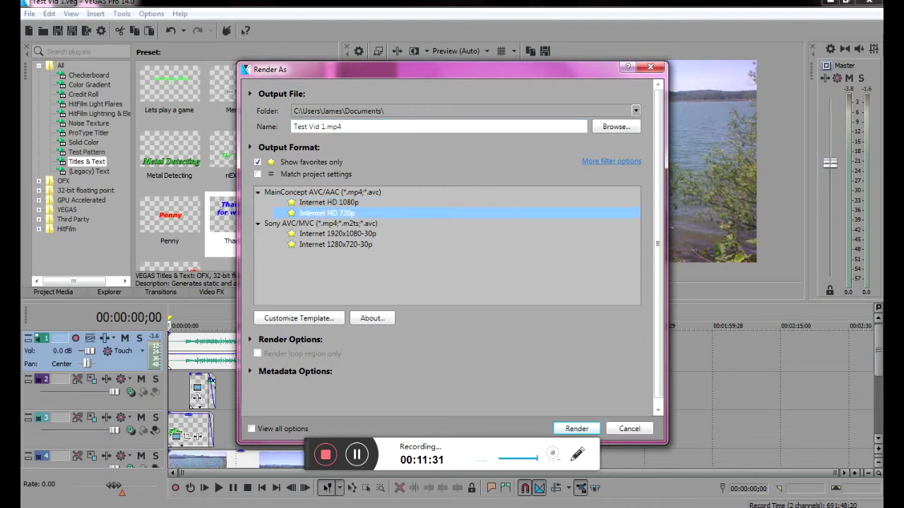
click(577, 428)
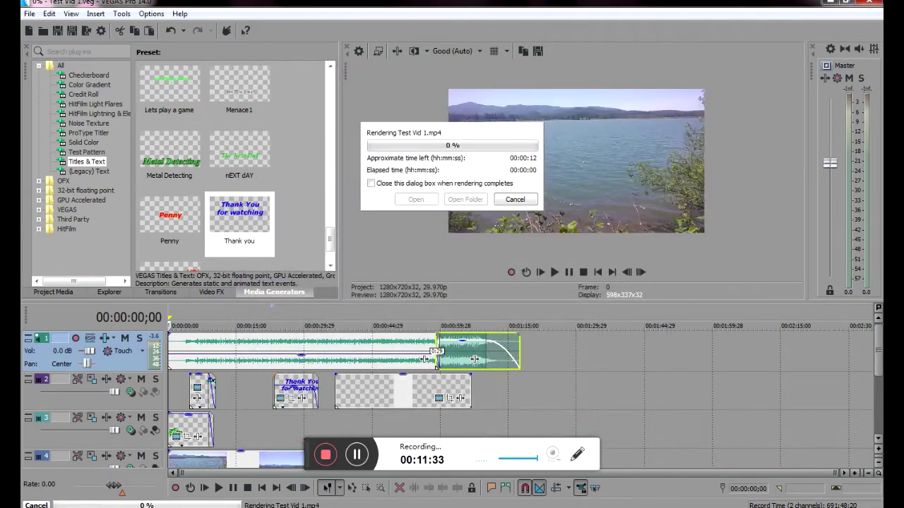